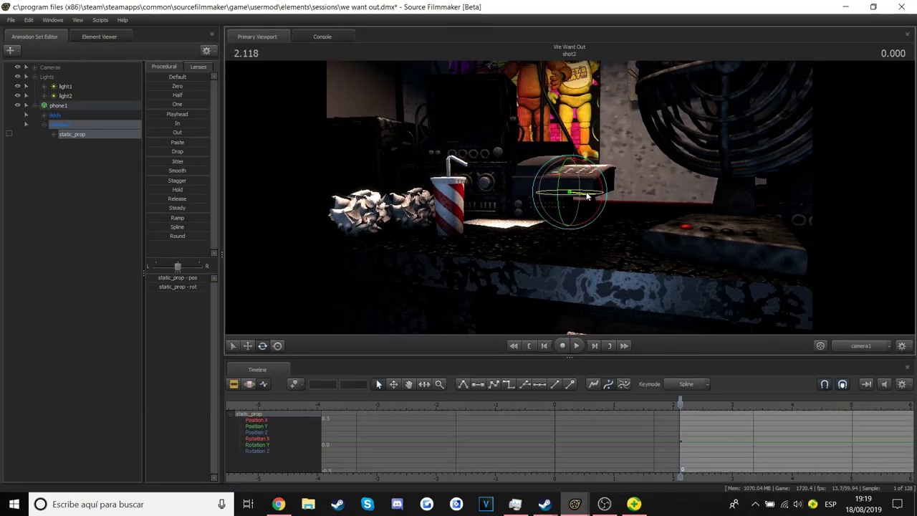
Record the shot2 camera dollying in toward the desk phone, then stop playback
{"action": "left_click_drag", "start_coordinate": [545, 165], "coordinate": [569, 169]}
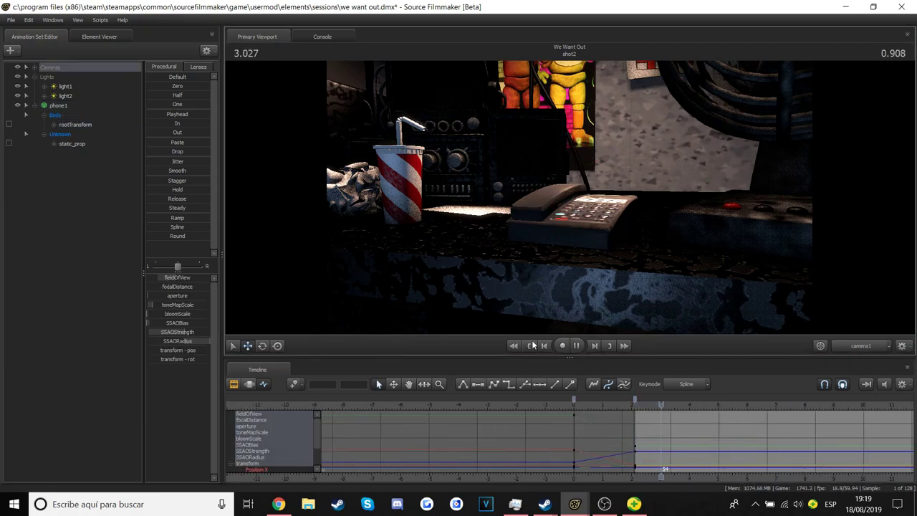
{"action": "key", "text": "space"}
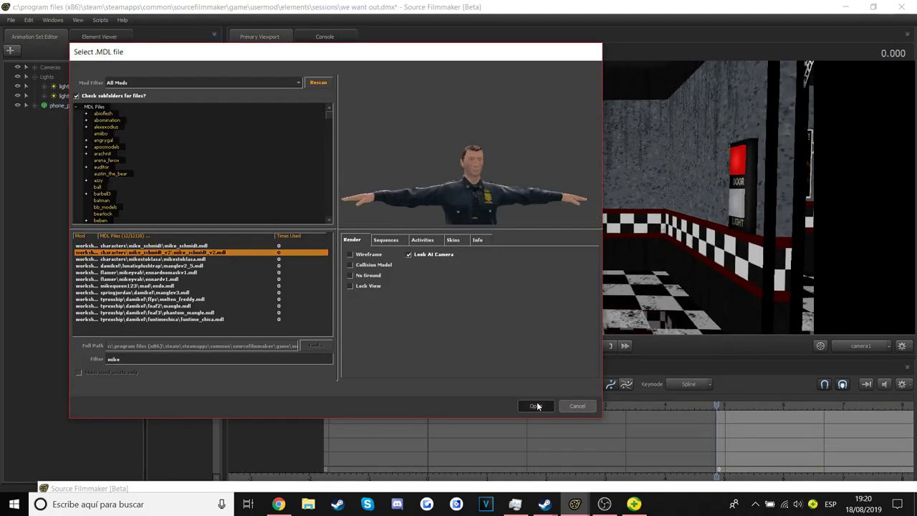
Load the night guard into shot3 and pose his right lower arm and upper spine
{"action": "left_click", "coordinate": [538, 407]}
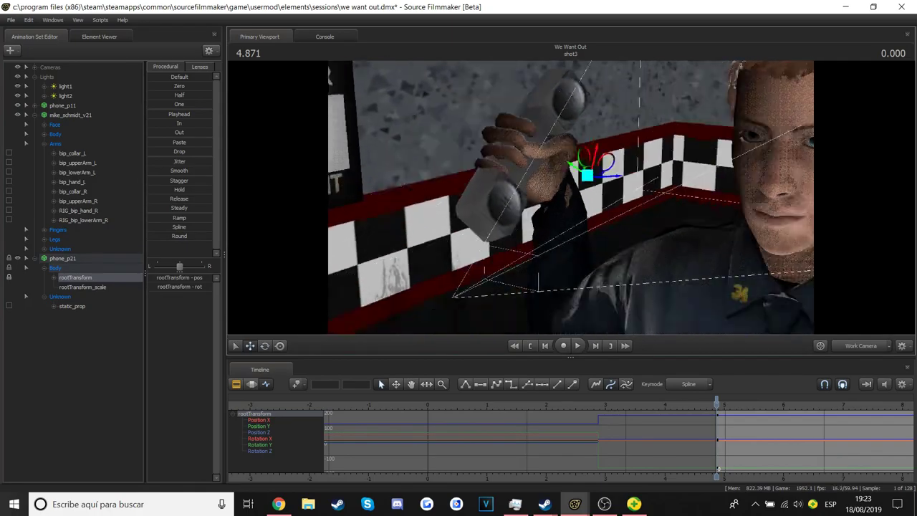
{"action": "left_click", "coordinate": [614, 163]}
{"action": "left_click", "coordinate": [605, 164]}
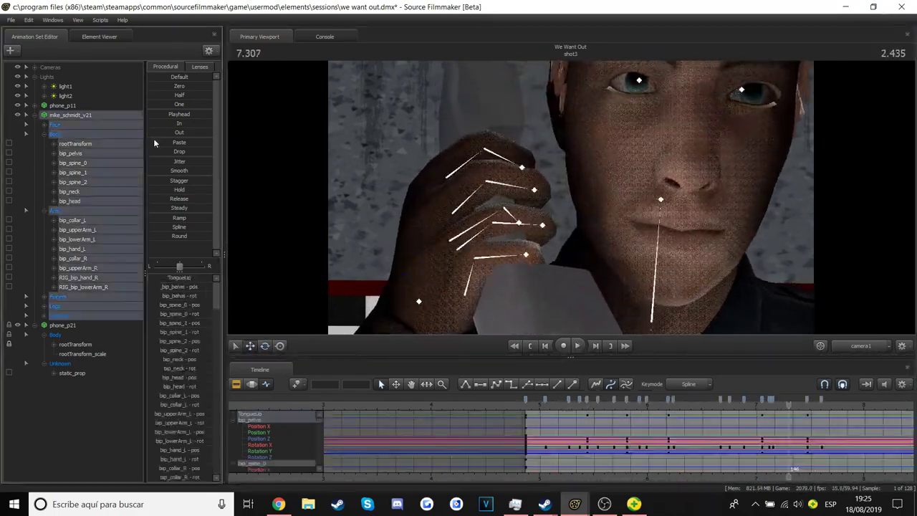
Animate the guard's sideways eye aim, Blink and MouthOpen controls, previewing the face motion
{"action": "left_click_drag", "start_coordinate": [740, 86], "coordinate": [682, 81]}
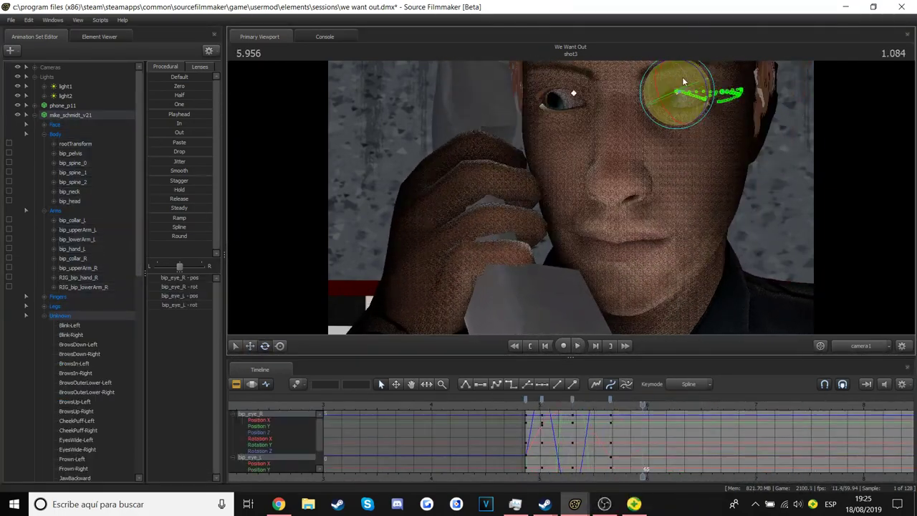
{"action": "left_click", "coordinate": [70, 326]}
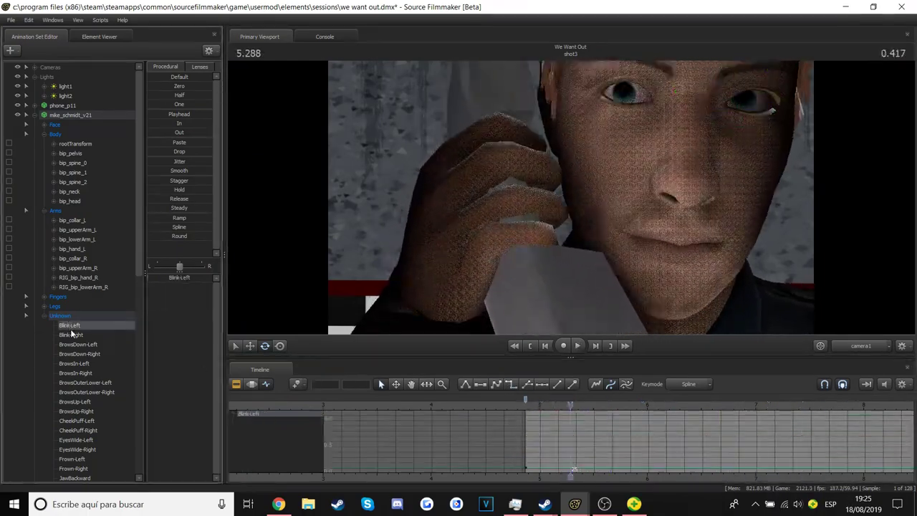
{"action": "key", "text": "space"}
{"action": "scroll", "coordinate": [79, 286], "scroll_direction": "down", "scroll_amount": 10}
{"action": "left_click", "coordinate": [73, 315]}
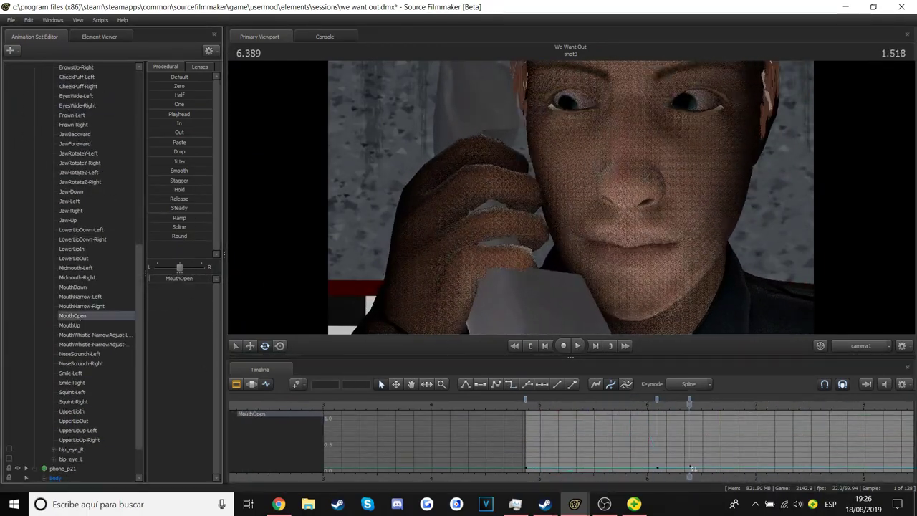
{"action": "key", "text": "space"}
Add light3 to shot3 via Create Animation Set for New Light
{"action": "left_click", "coordinate": [65, 95]}
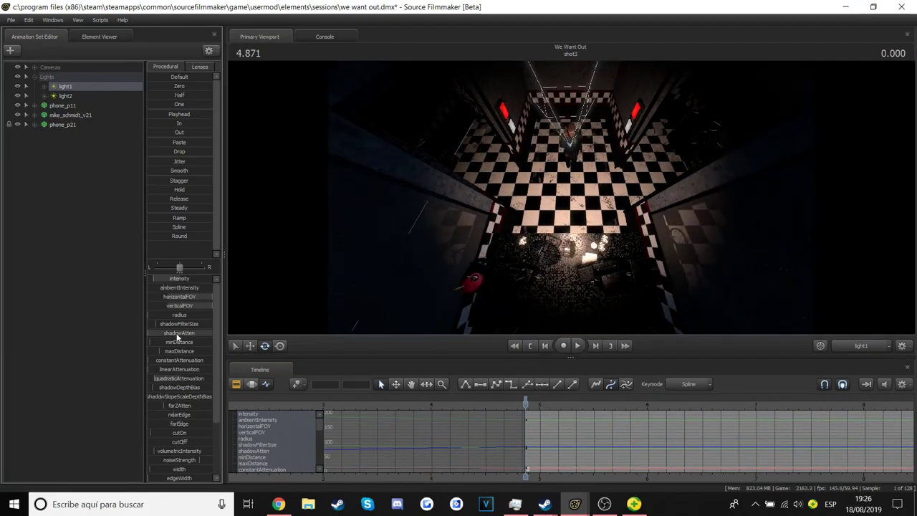
{"action": "right_click", "coordinate": [165, 266]}
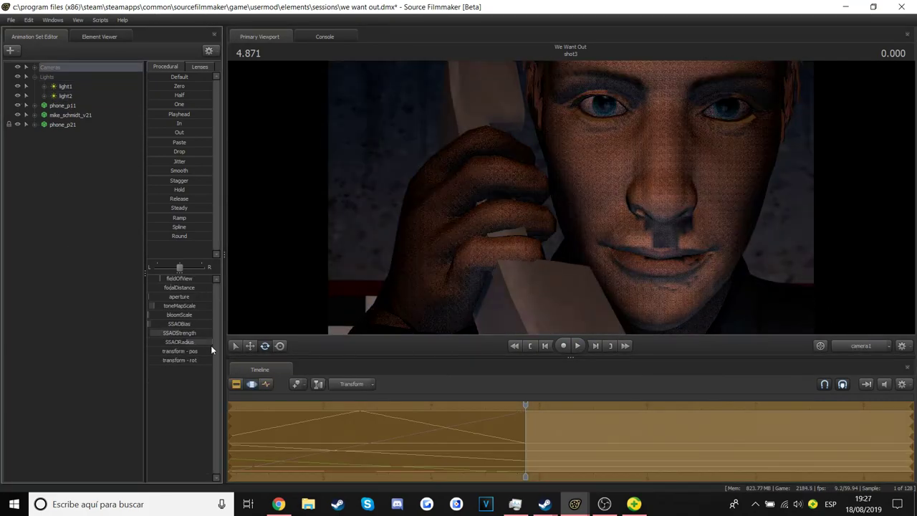
{"action": "left_click", "coordinate": [211, 348]}
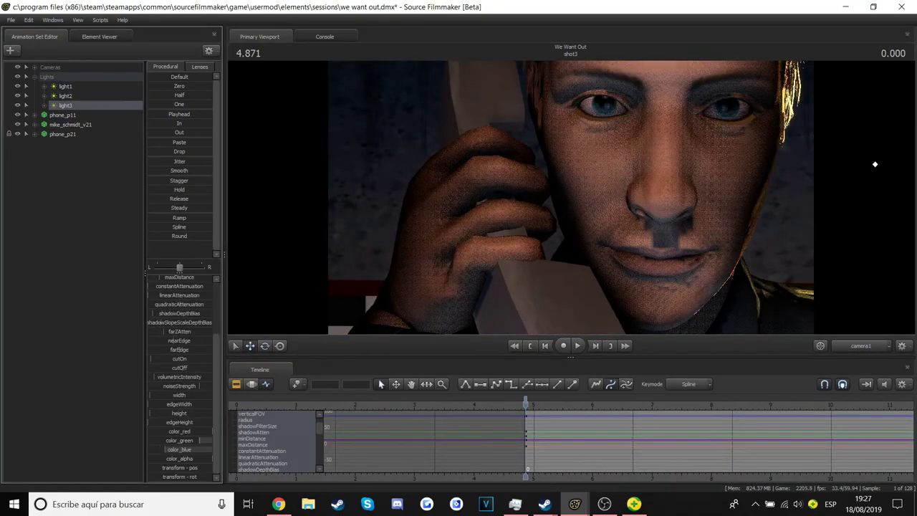
{"action": "left_click", "coordinate": [236, 384]}
{"action": "left_click", "coordinate": [235, 384]}
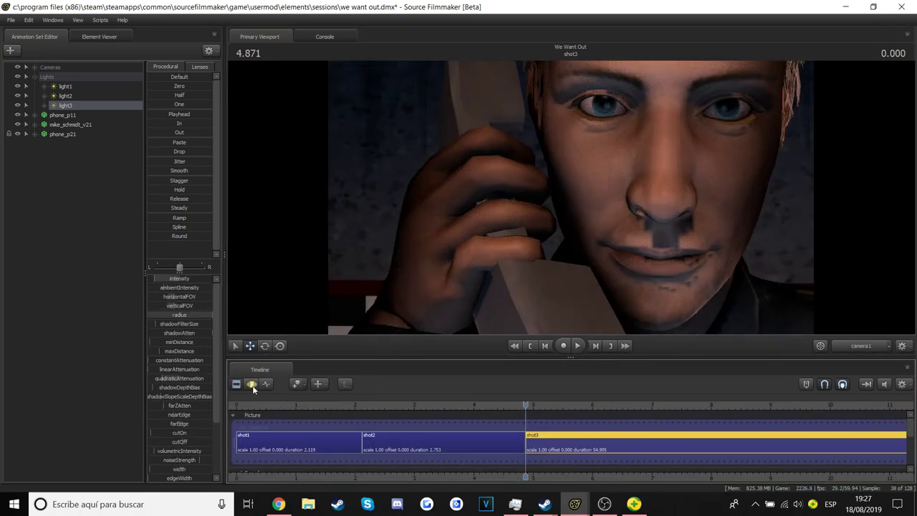
{"action": "left_click", "coordinate": [251, 384]}
Add light4, adjust its settings, and preview the guard's lighting
{"action": "right_click", "coordinate": [71, 179]}
{"action": "left_click", "coordinate": [114, 215]}
{"action": "left_click", "coordinate": [235, 384]}
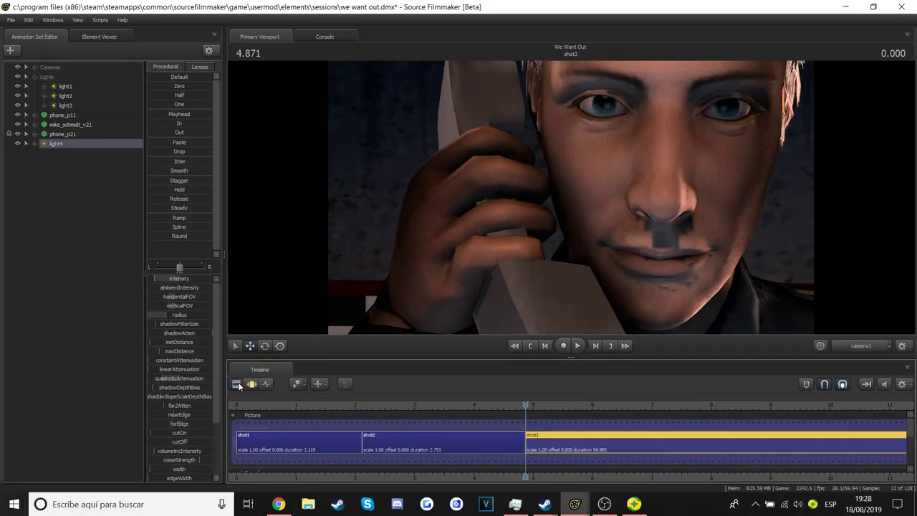
{"action": "left_click", "coordinate": [18, 145]}
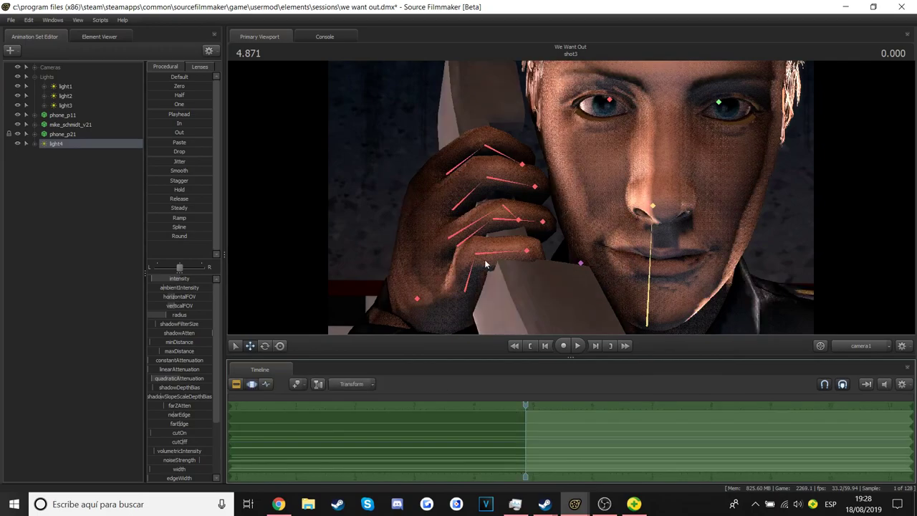
{"action": "left_click", "coordinate": [485, 265]}
{"action": "key", "text": "space"}
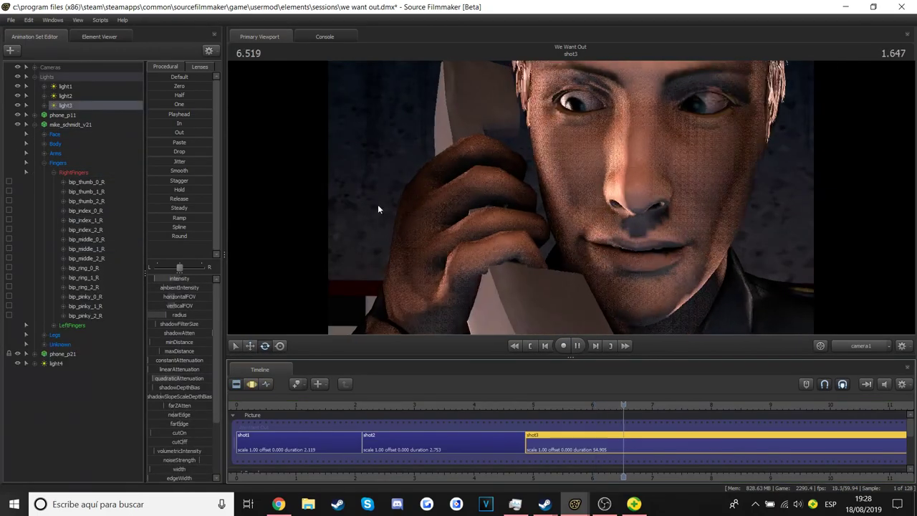
{"action": "left_click", "coordinate": [71, 124]}
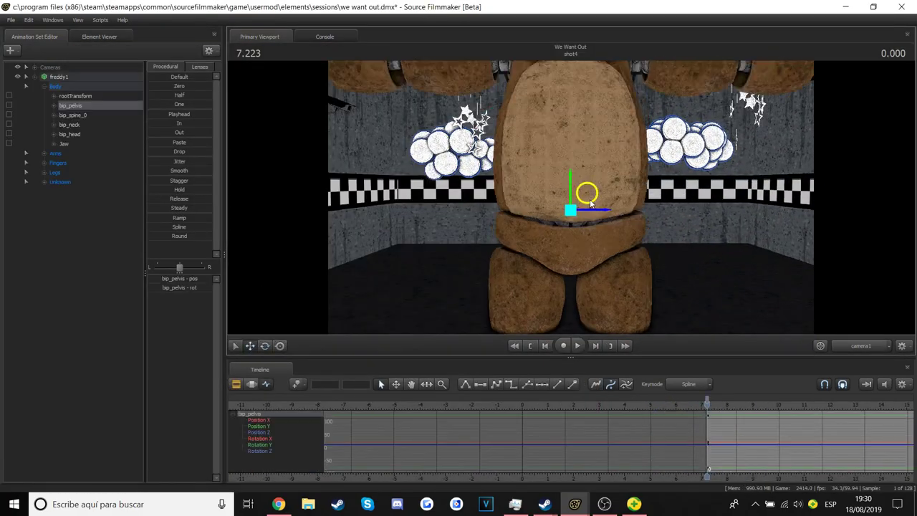
Shrink Freddy to normal size with pelvis_scale and pose his microphone arm and head
{"action": "left_click_drag", "start_coordinate": [161, 282], "coordinate": [151, 282]}
{"action": "left_click", "coordinate": [50, 67]}
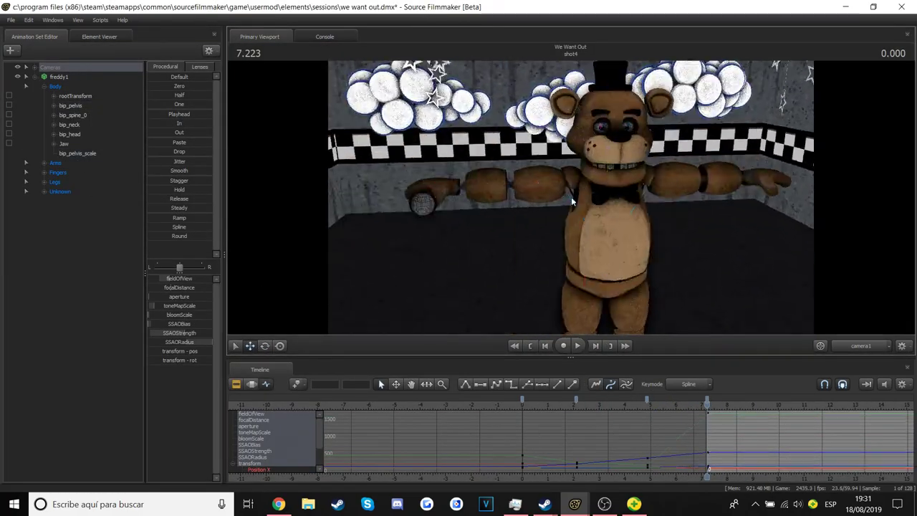
{"action": "left_click", "coordinate": [860, 345]}
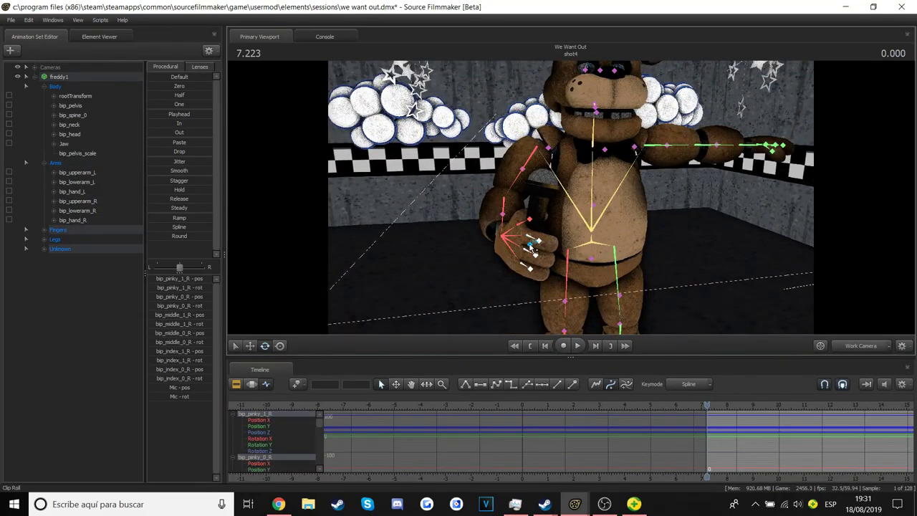
{"action": "left_click_drag", "start_coordinate": [540, 272], "coordinate": [563, 179]}
{"action": "left_click_drag", "start_coordinate": [577, 280], "coordinate": [544, 272]}
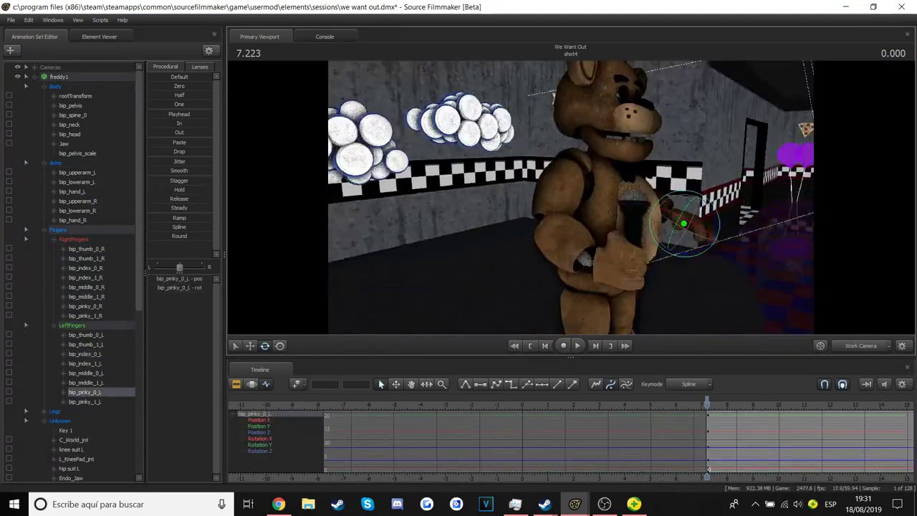
{"action": "left_click", "coordinate": [73, 153]}
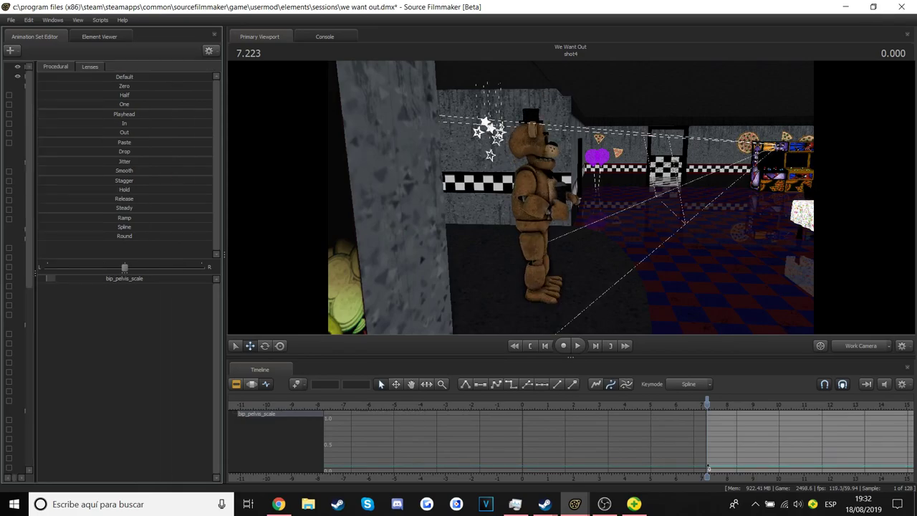
{"action": "left_click", "coordinate": [645, 163]}
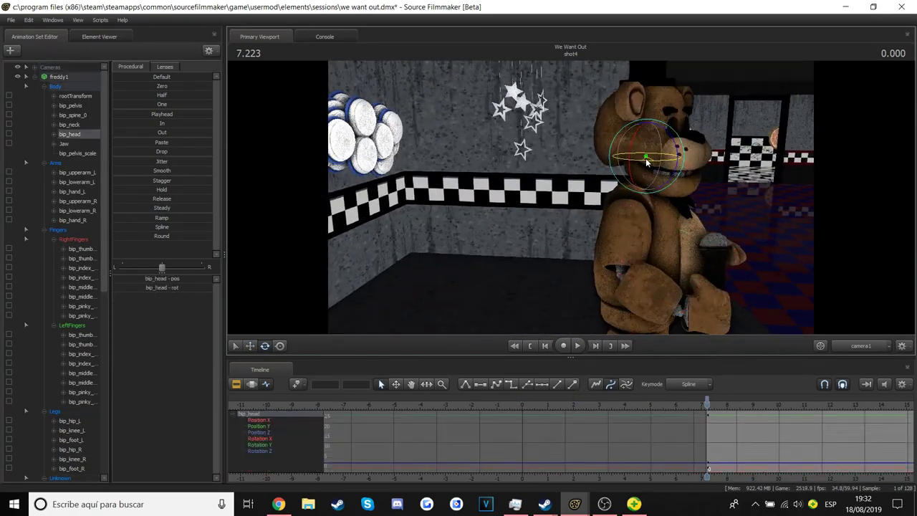
Add Bonnie beside Freddy, frame her up close, and open the model picker
{"action": "left_click", "coordinate": [126, 142]}
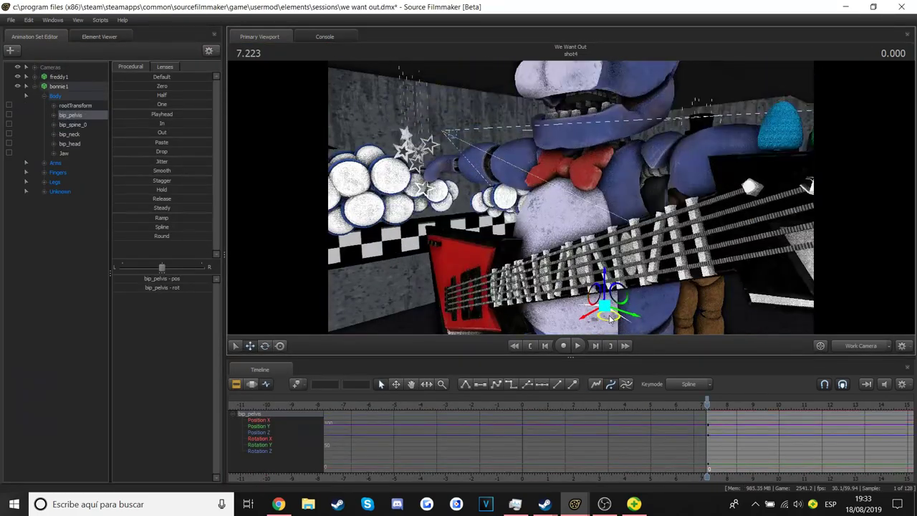
{"action": "left_click", "coordinate": [875, 347], "text": "ctrl"}
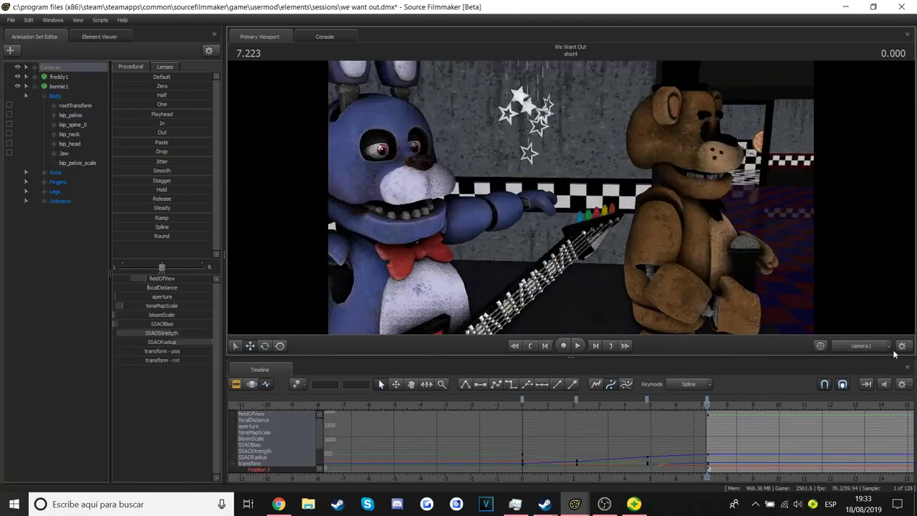
{"action": "left_click_drag", "start_coordinate": [544, 215], "coordinate": [505, 170]}
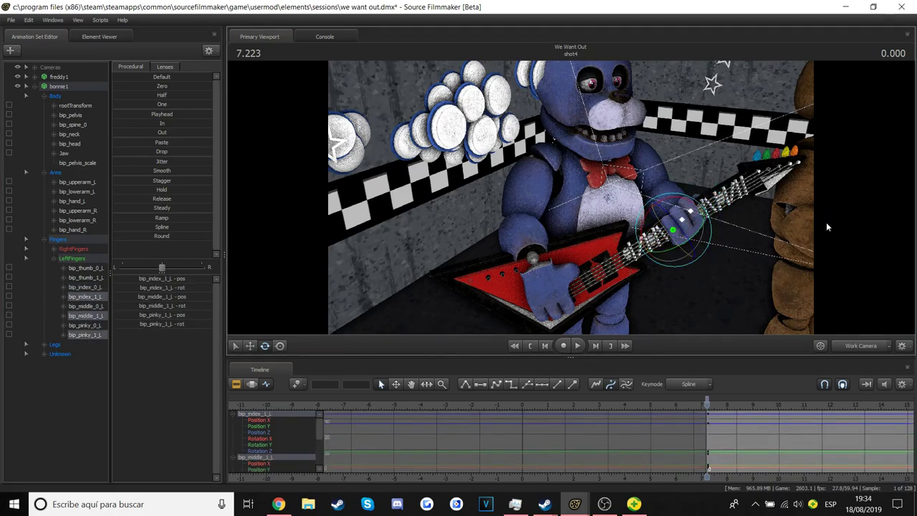
{"action": "left_click", "coordinate": [10, 50]}
{"action": "left_click", "coordinate": [113, 148]}
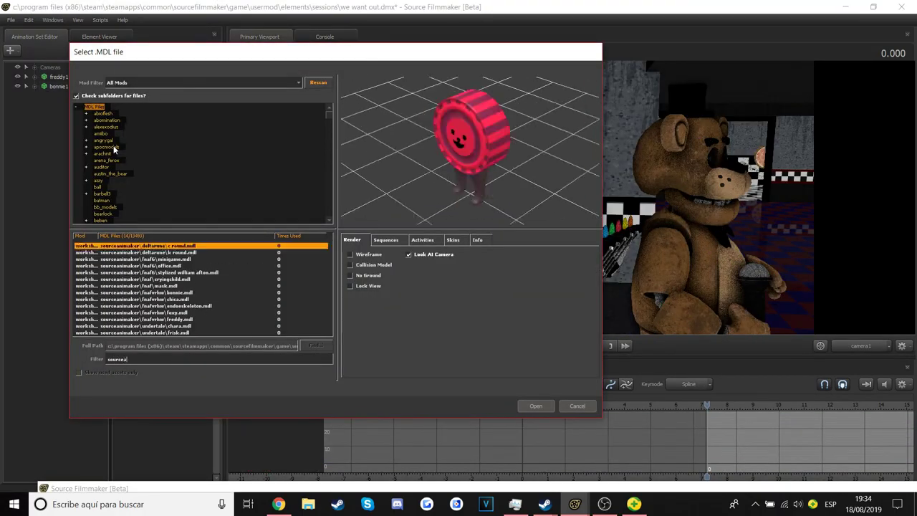
Load Chica with her cupcake and pose her left lower arm and thumb
{"action": "double_click", "coordinate": [143, 299]}
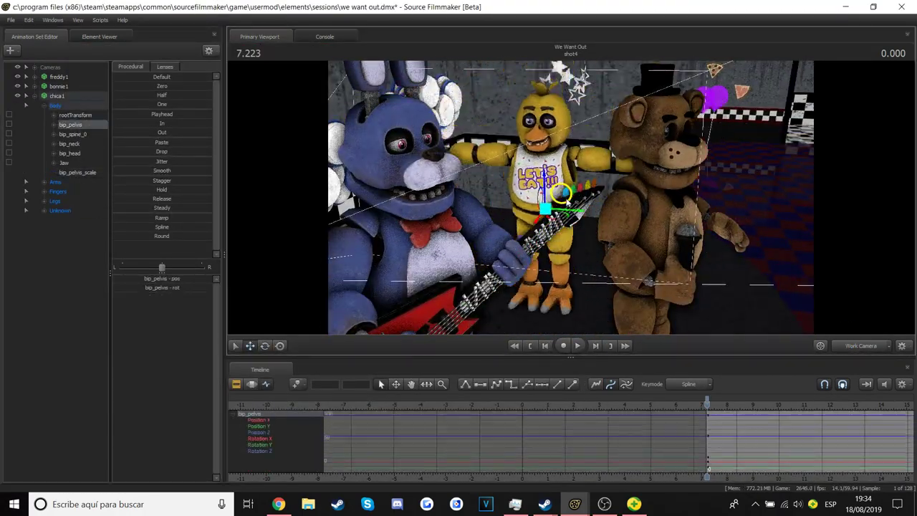
{"action": "left_click_drag", "start_coordinate": [566, 202], "coordinate": [592, 179]}
{"action": "left_click", "coordinate": [592, 179]}
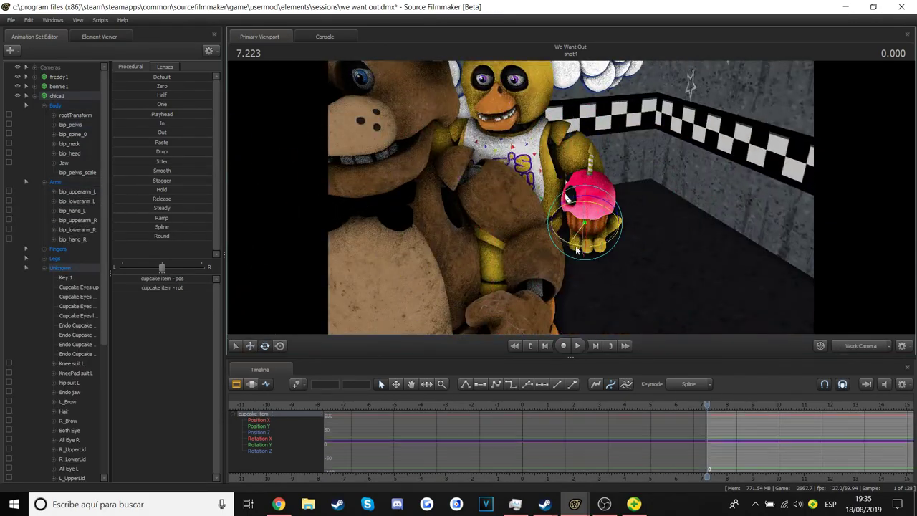
{"action": "left_click_drag", "start_coordinate": [575, 234], "coordinate": [554, 223]}
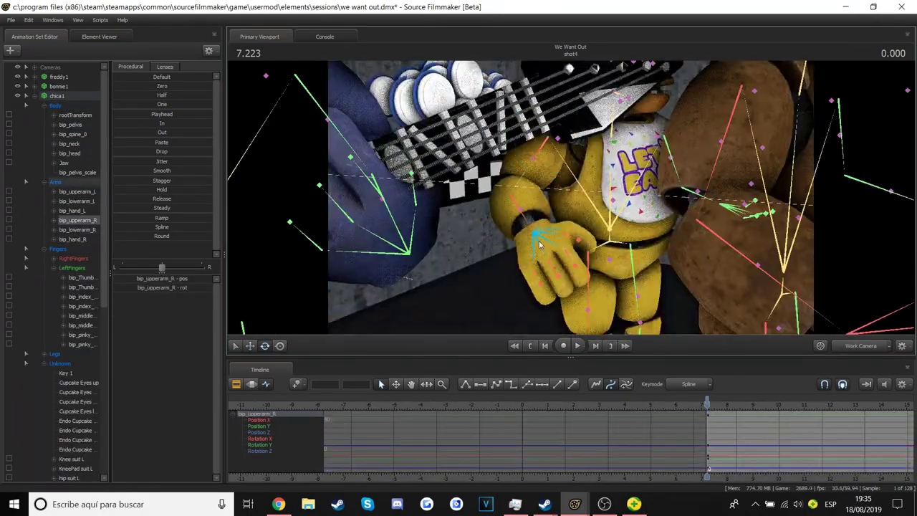
{"action": "left_click", "coordinate": [864, 346]}
Play back the shots to preview Chica, stepping the playhead back slightly
{"action": "key", "text": "space"}
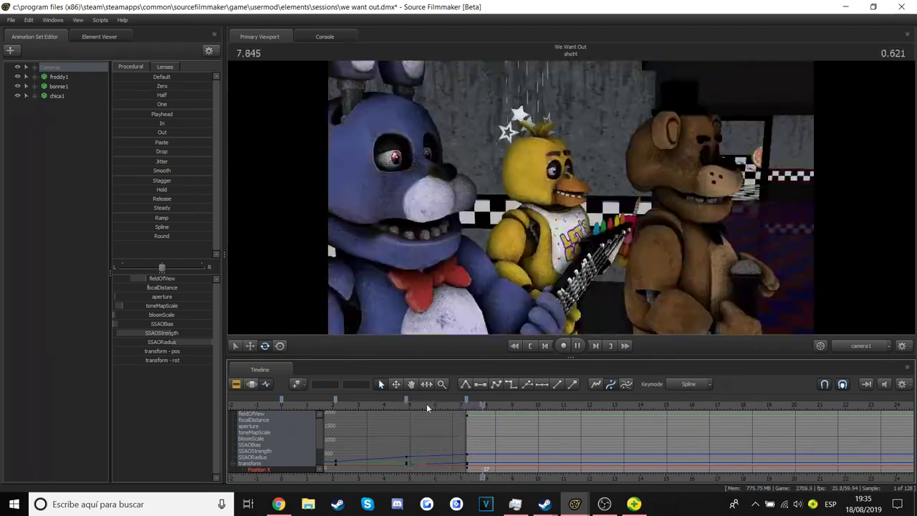
{"action": "key", "text": "space"}
{"action": "scroll", "coordinate": [455, 408], "scroll_direction": "up", "scroll_amount": 2}
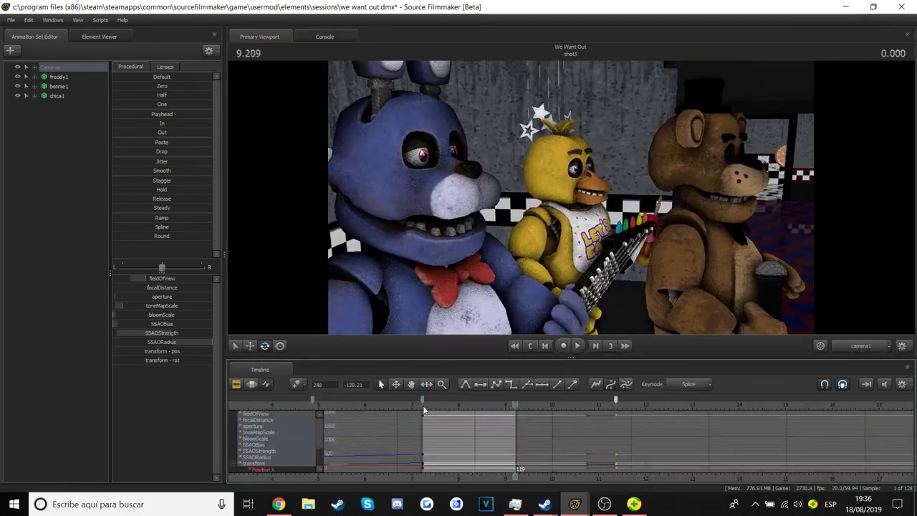
{"action": "key", "text": "Left"}
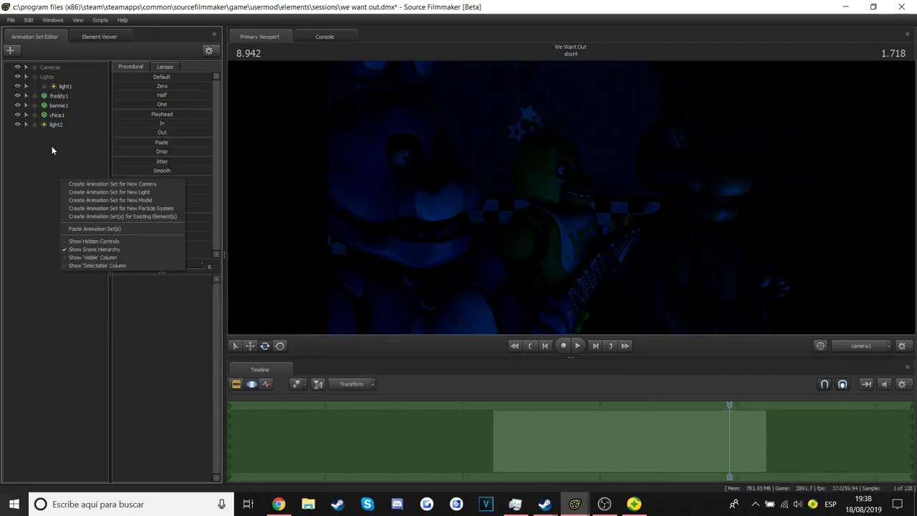
Add light4 to shot4 and select it
{"action": "left_click", "coordinate": [109, 191]}
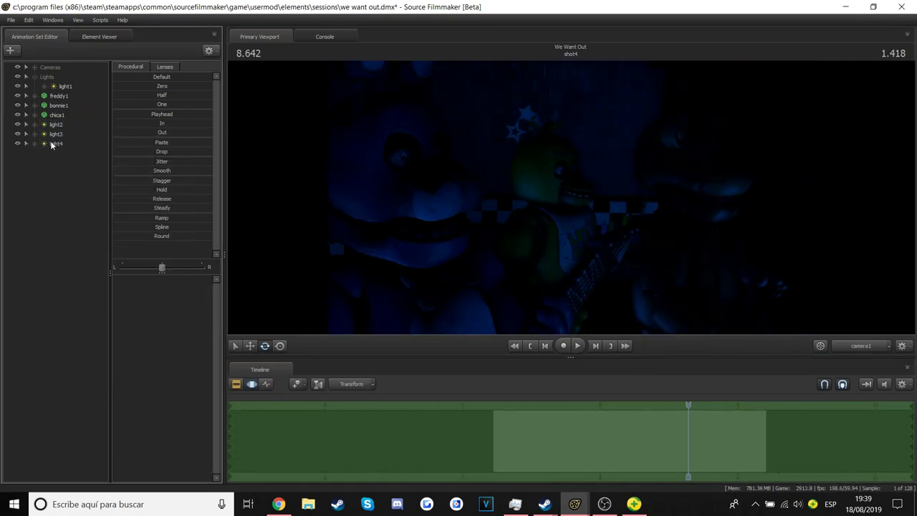
{"action": "left_click", "coordinate": [55, 144]}
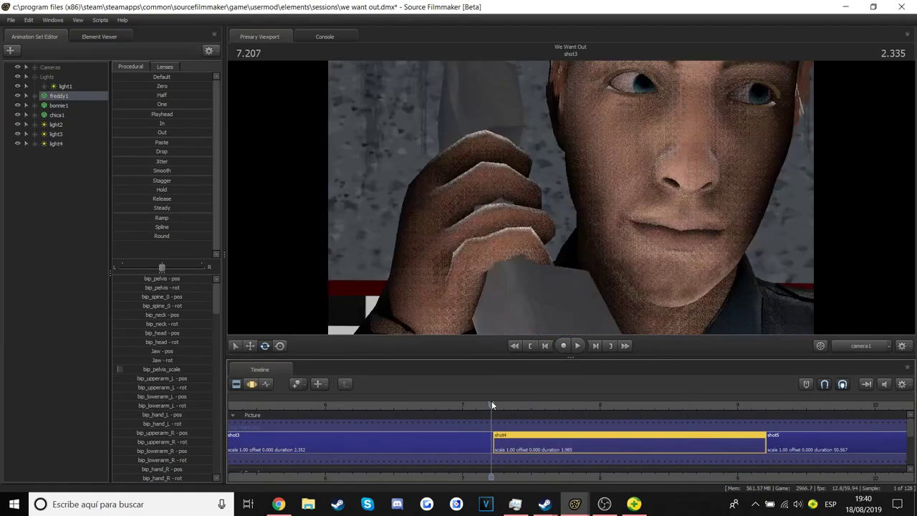
{"action": "left_click_drag", "start_coordinate": [492, 400], "coordinate": [727, 412]}
Move into shot5's animation curves and orbit toward the hat-covered party tables
{"action": "double_click", "coordinate": [737, 440]}
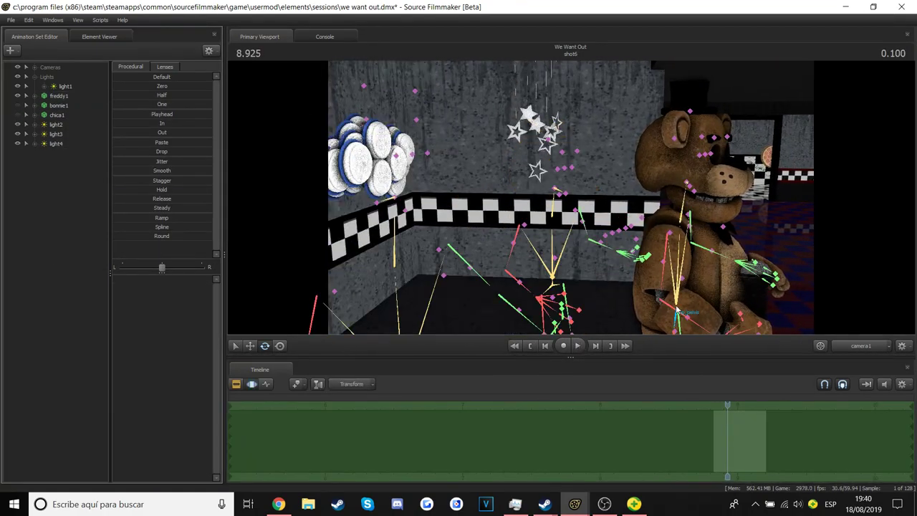
{"action": "left_click", "coordinate": [691, 190]}
{"action": "key", "text": "F2"}
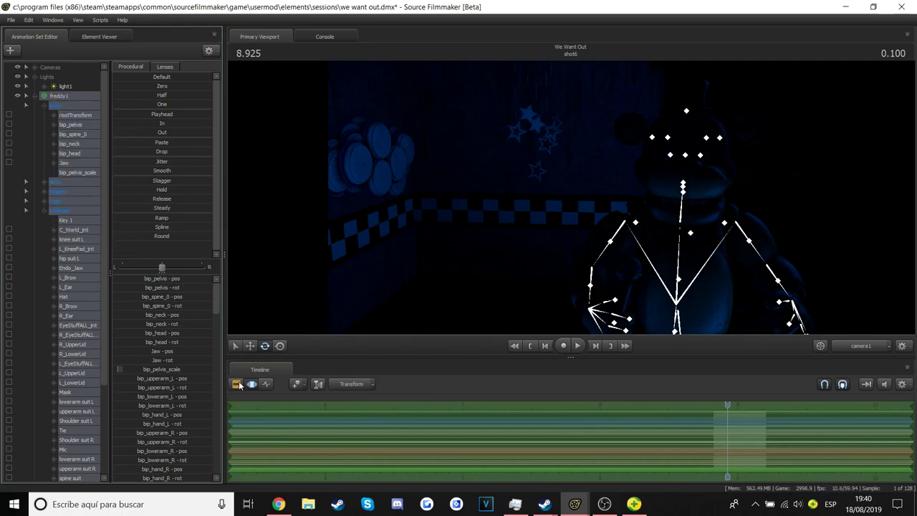
{"action": "left_click", "coordinate": [624, 345]}
{"action": "key", "text": "F4"}
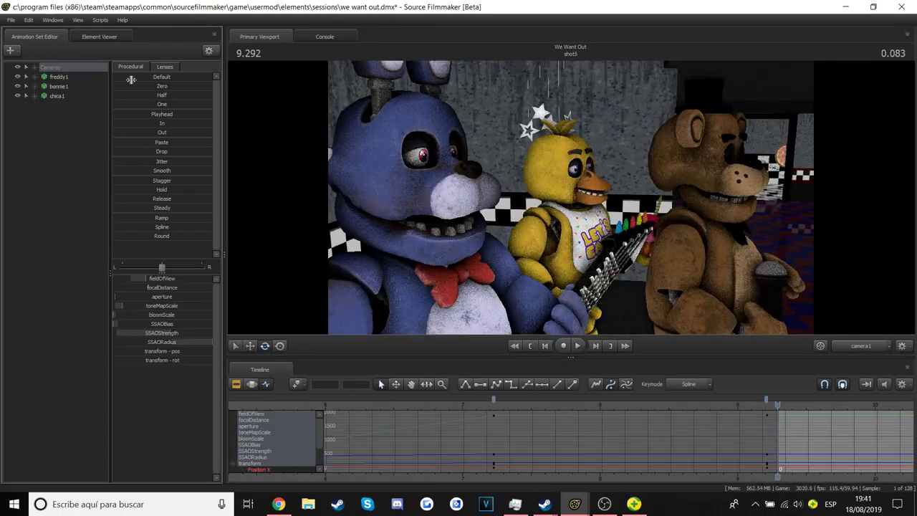
{"action": "left_click_drag", "start_coordinate": [570, 198], "coordinate": [570, 201]}
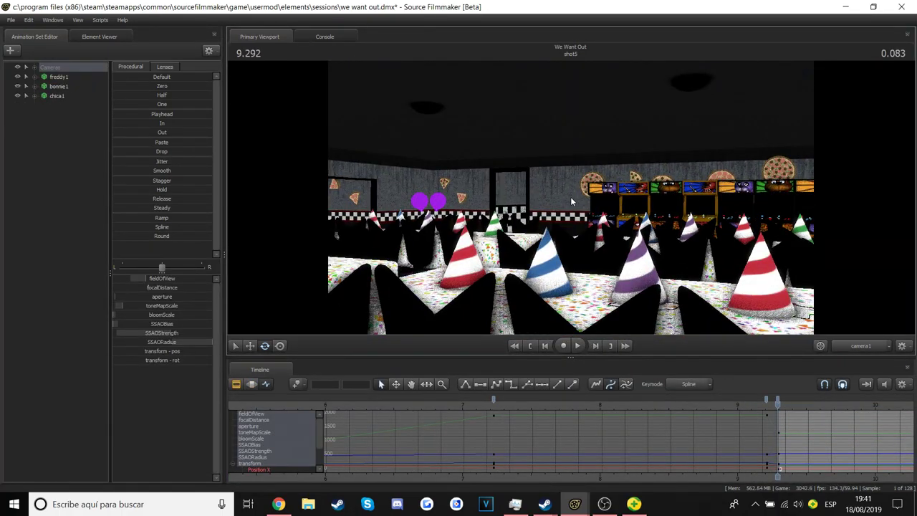
Expand freddy1's bones, select his jaw, and move the playhead to about 9.4 seconds
{"action": "left_click", "coordinate": [26, 77]}
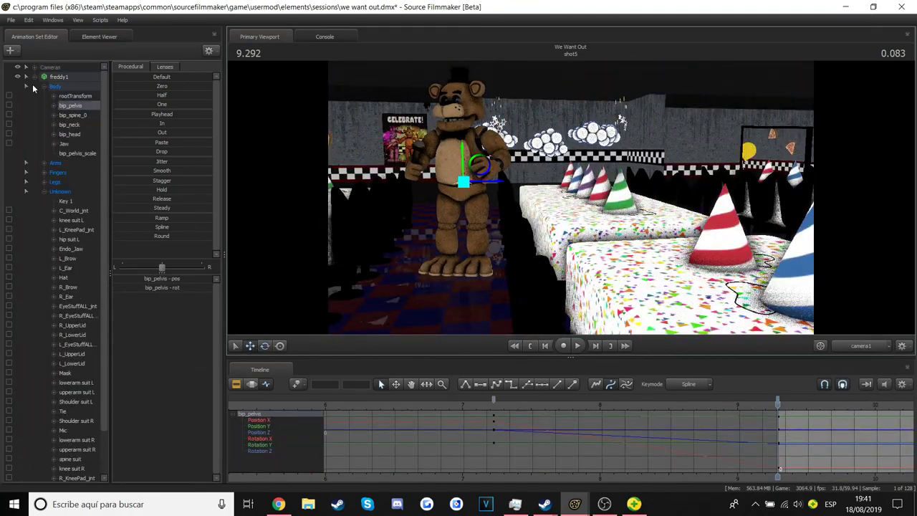
{"action": "left_click", "coordinate": [26, 181]}
{"action": "left_click", "coordinate": [63, 144]}
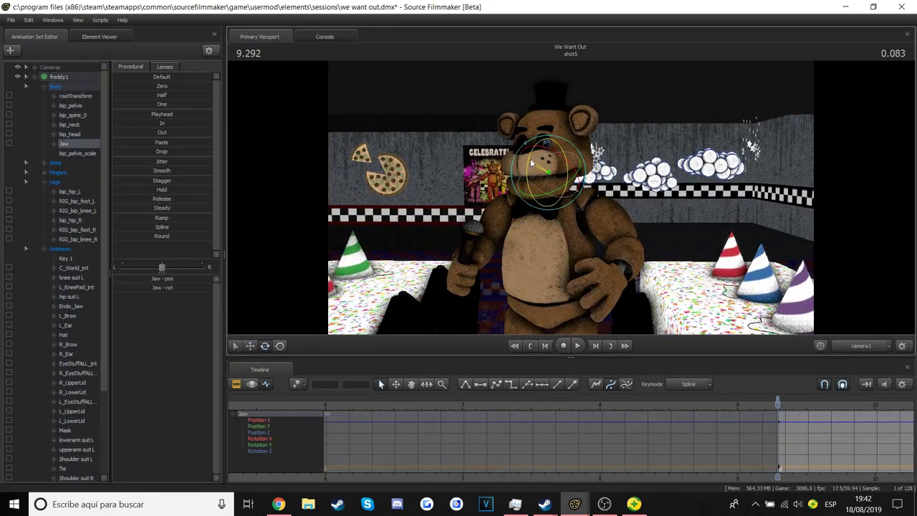
{"action": "scroll", "coordinate": [429, 405], "scroll_direction": "up", "scroll_amount": 3}
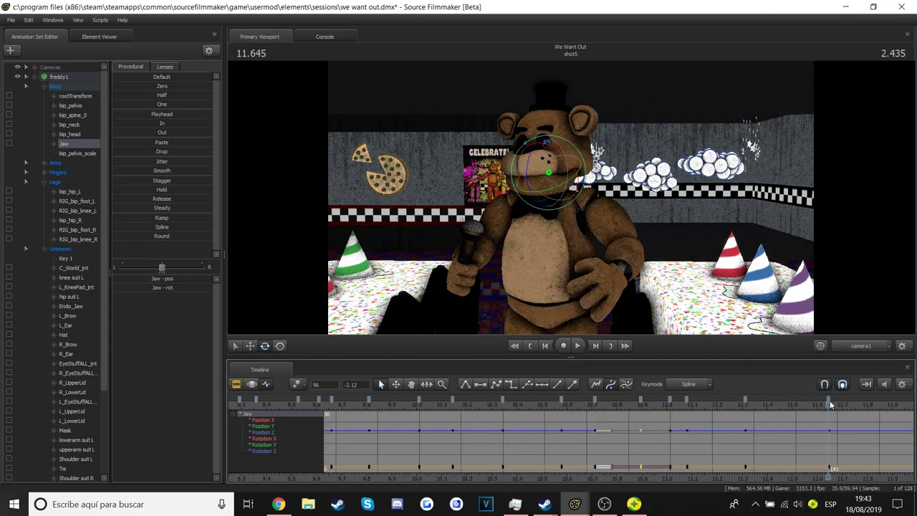
{"action": "left_click_drag", "start_coordinate": [831, 404], "coordinate": [616, 405]}
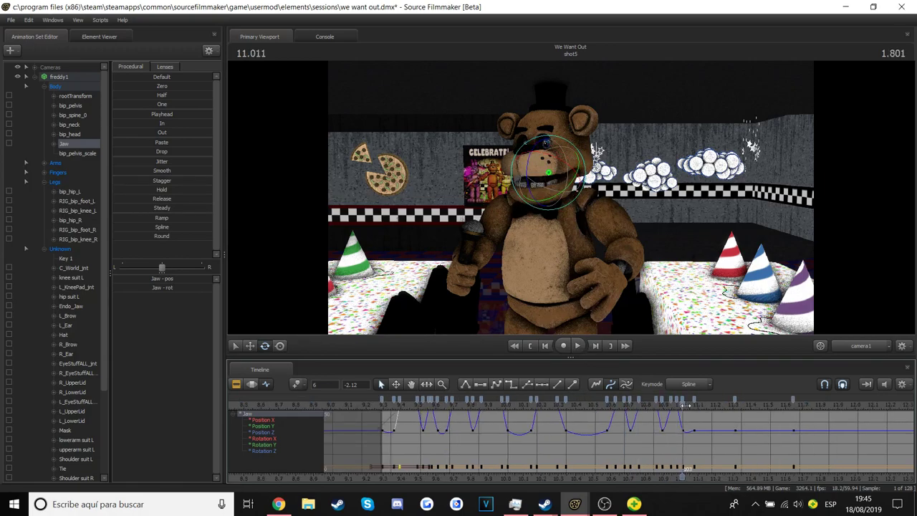
{"action": "key", "text": "space"}
Select Freddy's pelvis and upper-body bones and rotate his left upper arm into a new pose
{"action": "left_click", "coordinate": [579, 286]}
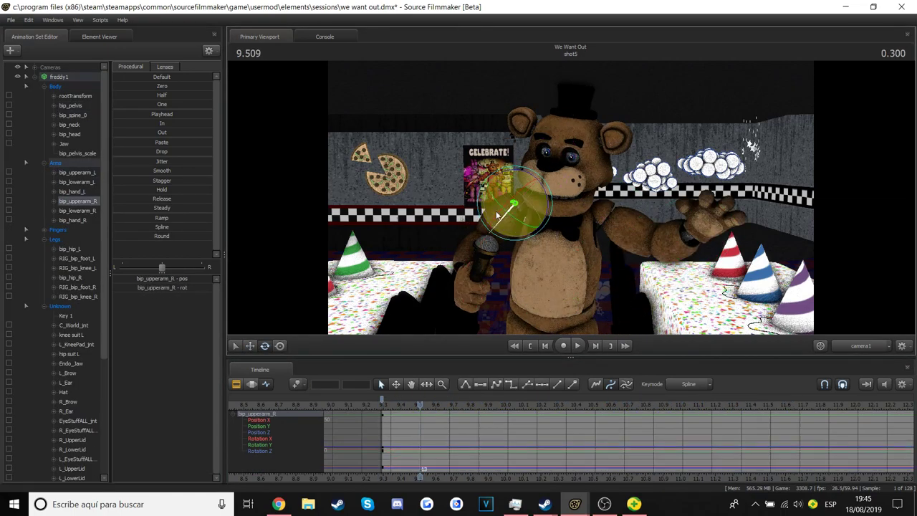
{"action": "left_click_drag", "start_coordinate": [752, 93], "coordinate": [345, 301]}
{"action": "left_click", "coordinate": [566, 277]}
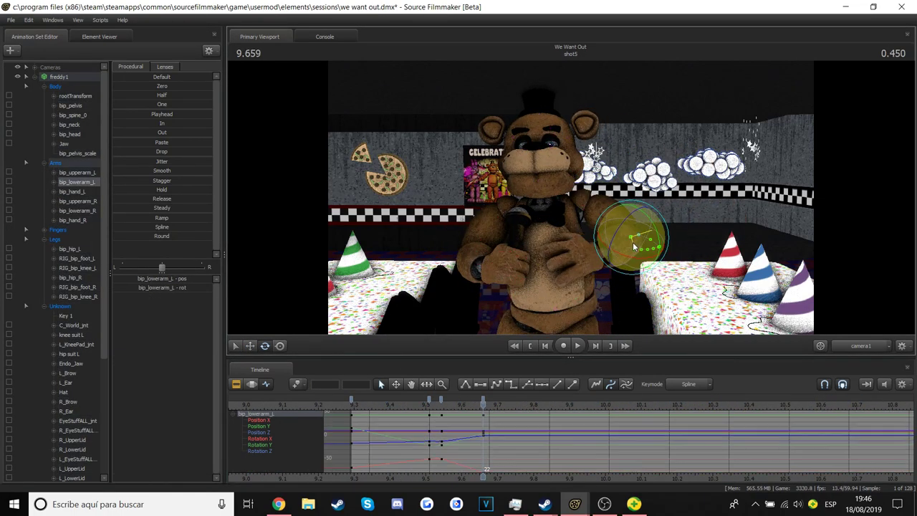
{"action": "double_click", "coordinate": [525, 164]}
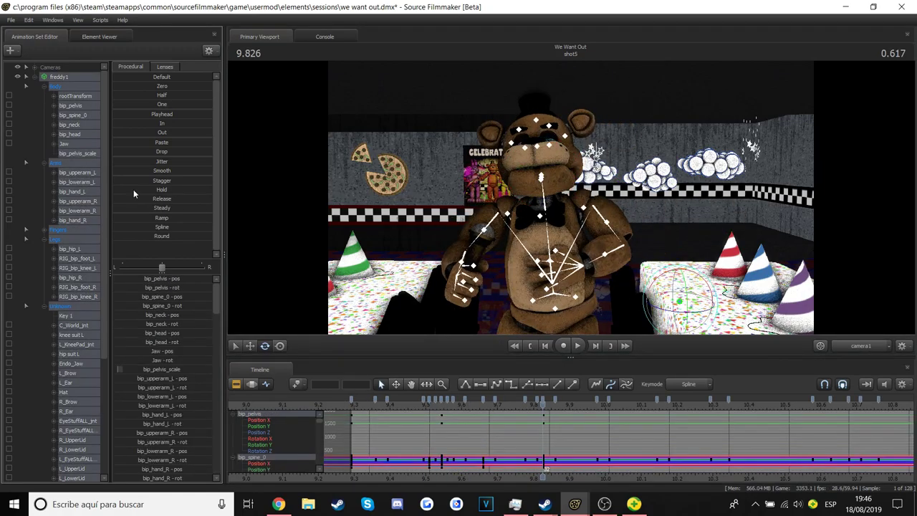
{"action": "left_click", "coordinate": [580, 304]}
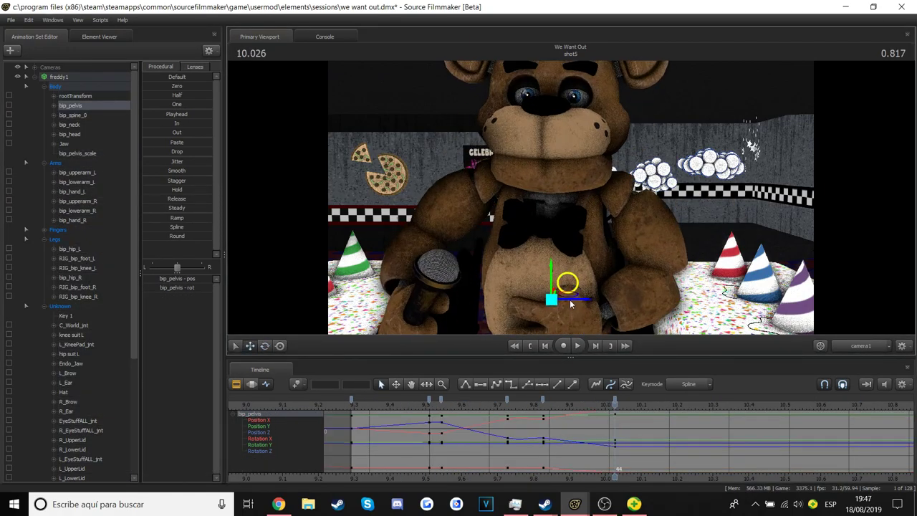
{"action": "left_click_drag", "start_coordinate": [616, 401], "coordinate": [639, 418]}
{"action": "key", "text": "e"}
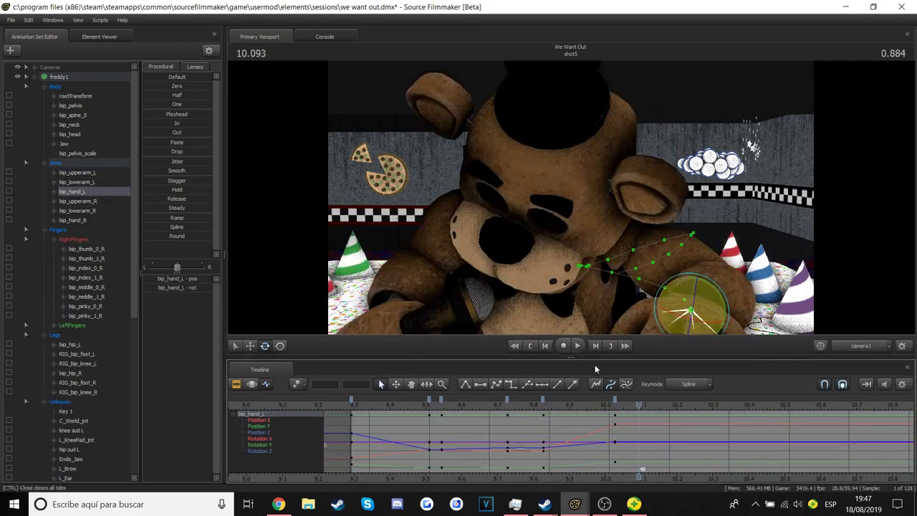
Adjust Freddy's upper arms, pelvis, left-hand fingers and thumb, undoing a stray thumb rotation
{"action": "left_click", "coordinate": [470, 219]}
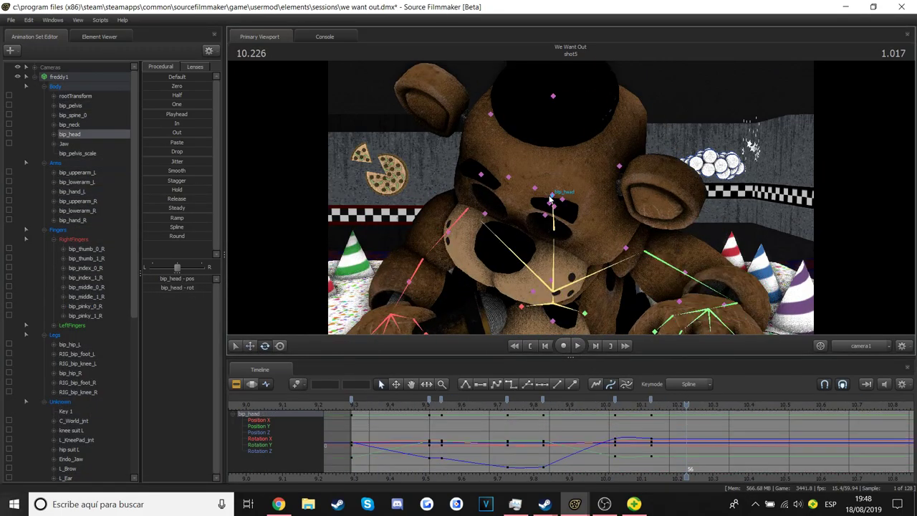
{"action": "left_click", "coordinate": [573, 270]}
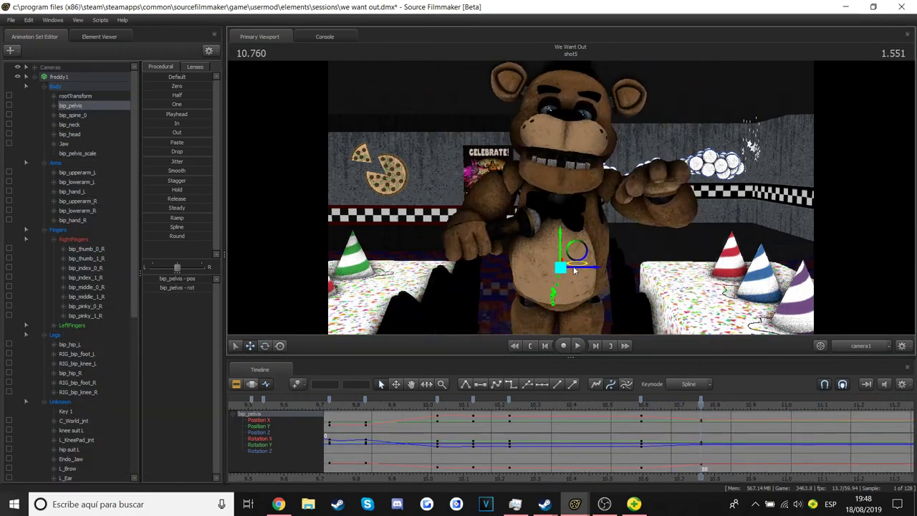
{"action": "left_click", "coordinate": [625, 185]}
{"action": "left_click", "coordinate": [634, 192]}
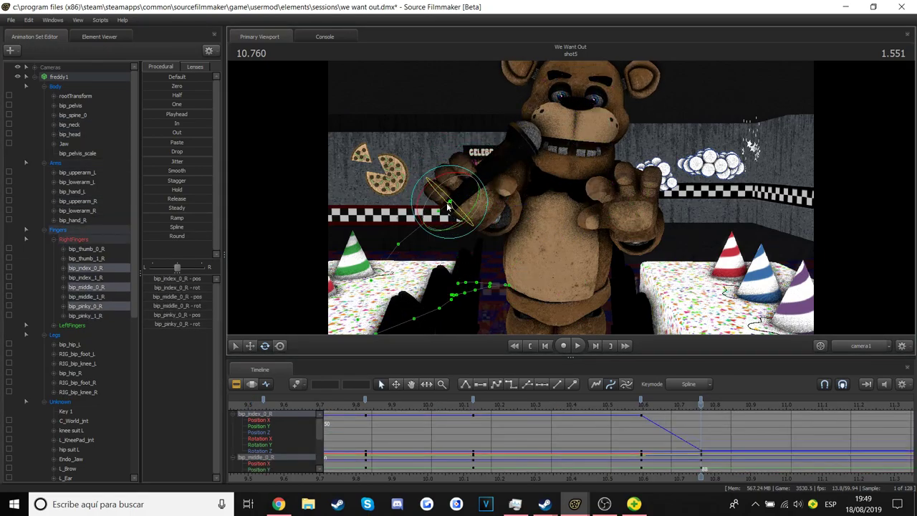
{"action": "key", "text": "ctrl+z"}
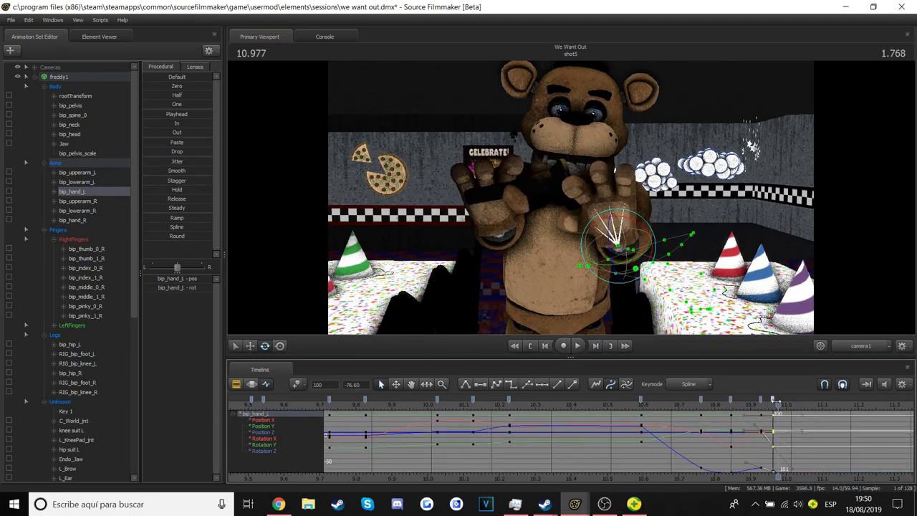
{"action": "key", "text": "ctrl+z"}
{"action": "key", "text": "ctrl+z"}
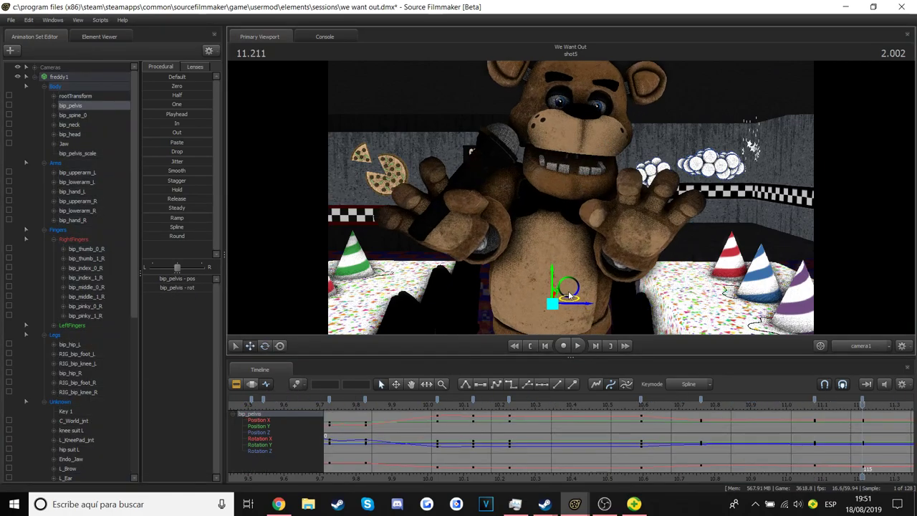
{"action": "left_click", "coordinate": [57, 327]}
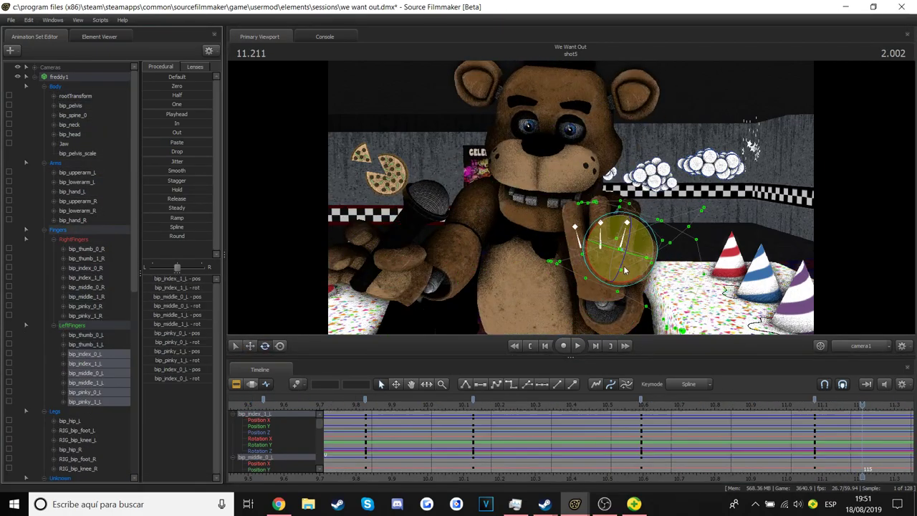
{"action": "left_click", "coordinate": [627, 274]}
Key Freddy's arm, head and pelvis poses across later frames of shot5
{"action": "key", "text": "ctrl+z"}
{"action": "key", "text": "ctrl+z"}
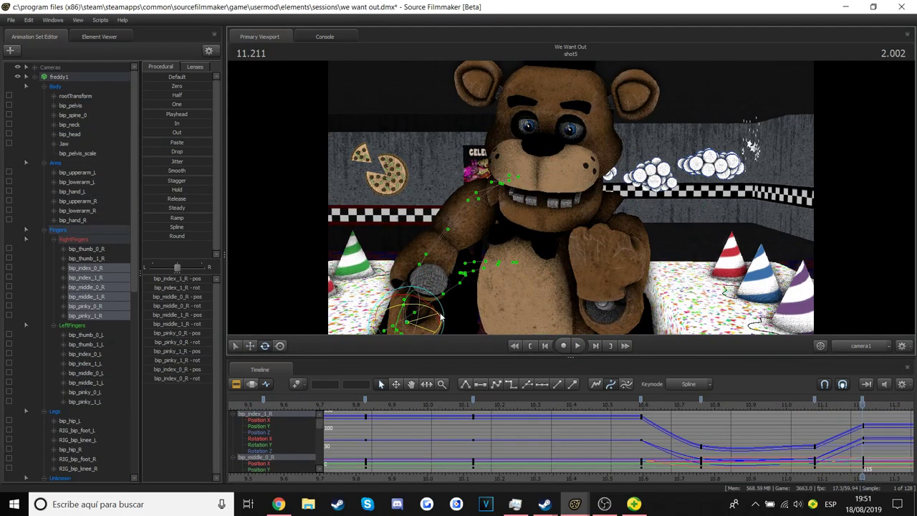
{"action": "key", "text": "ctrl+z"}
{"action": "key", "text": "ctrl+z"}
{"action": "key", "text": "ctrl+z"}
{"action": "key", "text": "ctrl+z"}
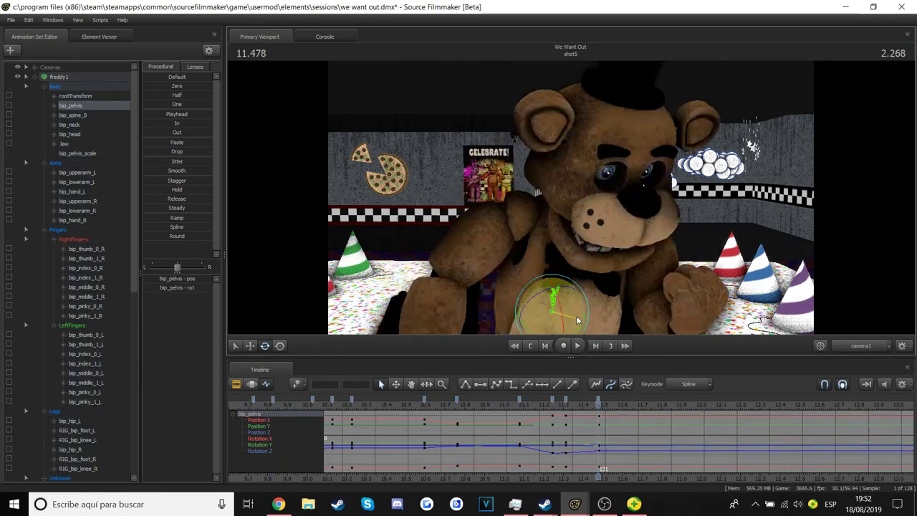
{"action": "key", "text": "ctrl+z"}
{"action": "key", "text": "ctrl+z"}
{"action": "key", "text": "ctrl+z"}
{"action": "key", "text": "ctrl+z"}
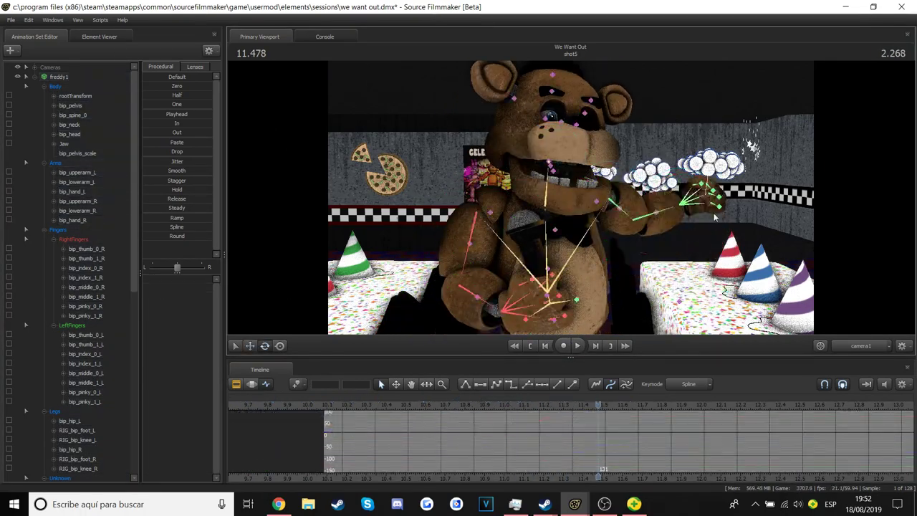
{"action": "key", "text": "ctrl+z"}
{"action": "key", "text": "ctrl+z"}
{"action": "key", "text": "ctrl+z"}
{"action": "key", "text": "ctrl+z"}
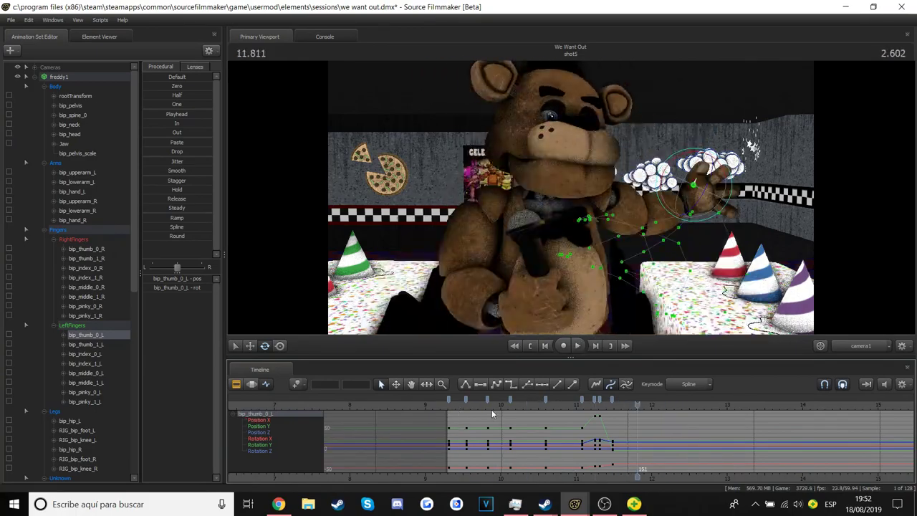
{"action": "key", "text": "ctrl+z"}
{"action": "key", "text": "ctrl+z"}
{"action": "key", "text": "ctrl+z"}
{"action": "key", "text": "ctrl+z"}
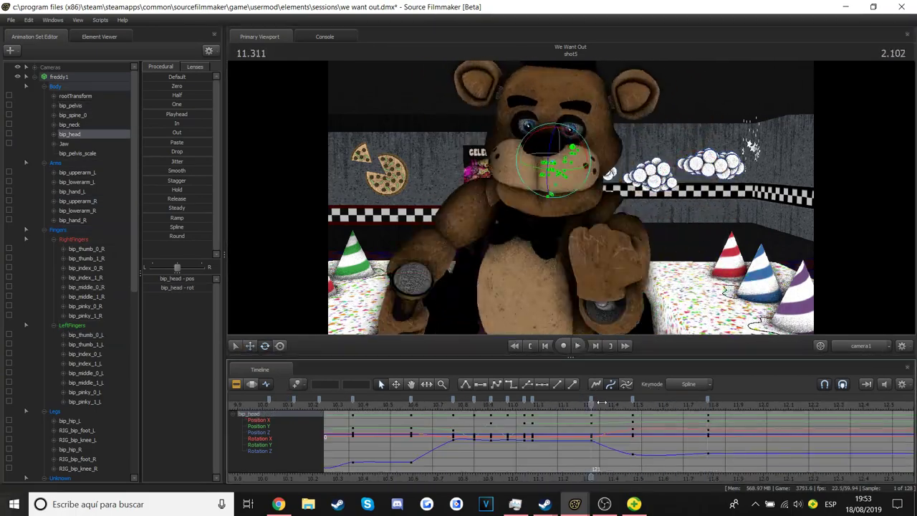
{"action": "key", "text": "ctrl+z"}
{"action": "key", "text": "ctrl+z"}
{"action": "key", "text": "ctrl+z"}
{"action": "key", "text": "ctrl+z"}
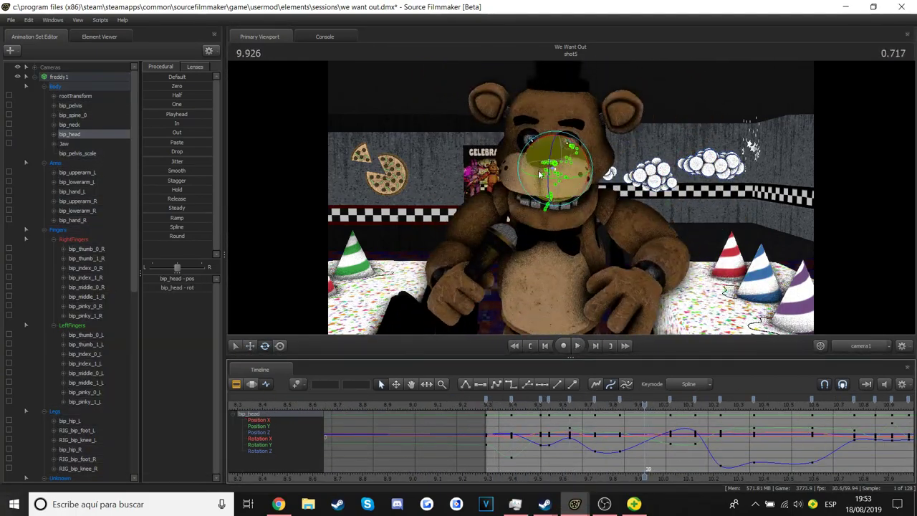
{"action": "key", "text": "ctrl+z"}
{"action": "key", "text": "ctrl+z"}
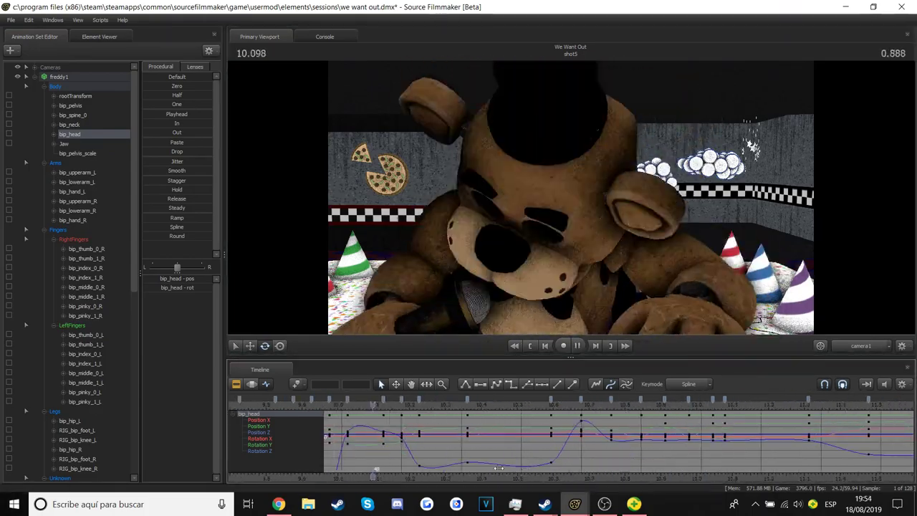
{"action": "key", "text": "ctrl+z"}
{"action": "key", "text": "ctrl+z"}
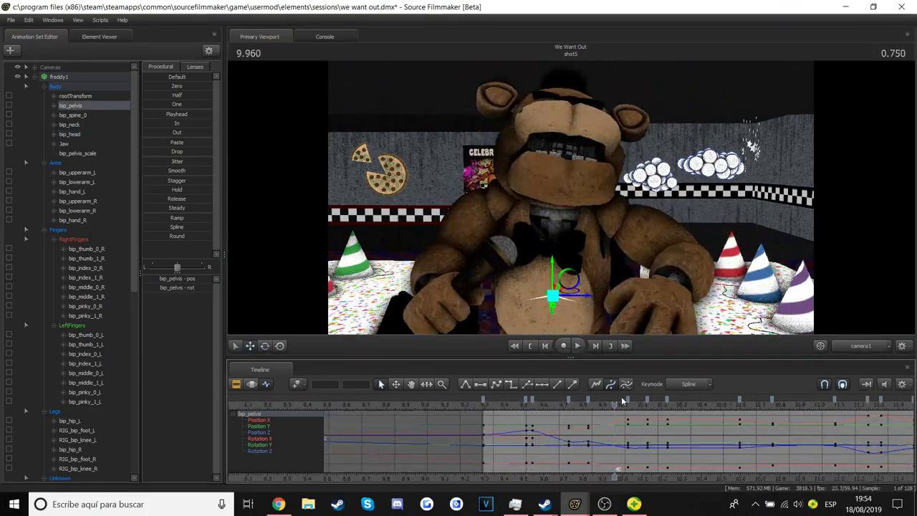
{"action": "key", "text": "ctrl+z"}
{"action": "key", "text": "ctrl+z"}
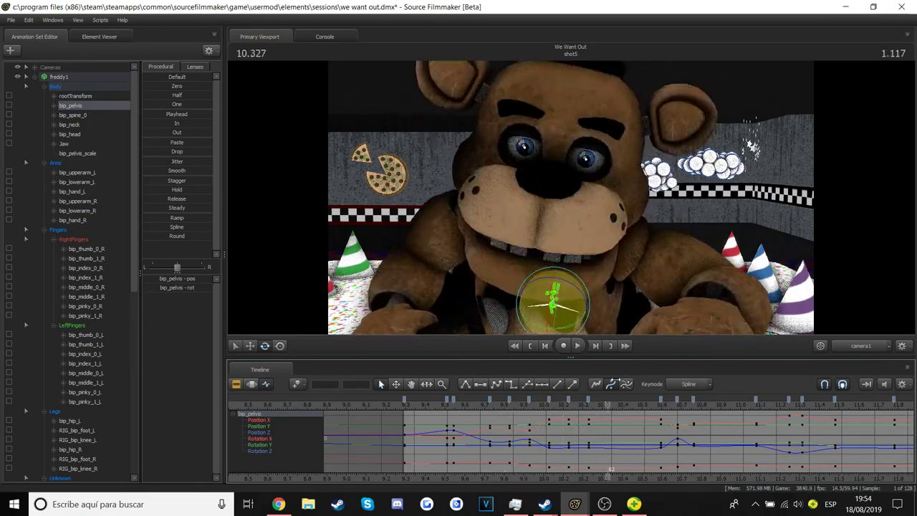
Rotate and key Freddy's right forearm and left upper arm at later frames
{"action": "left_click", "coordinate": [265, 345]}
{"action": "left_click_drag", "start_coordinate": [578, 404], "coordinate": [617, 408]}
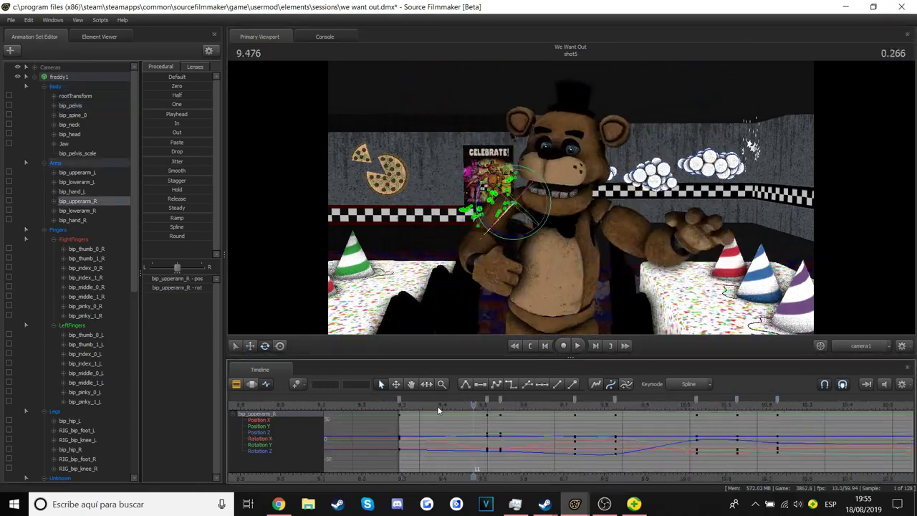
{"action": "left_click_drag", "start_coordinate": [405, 406], "coordinate": [656, 407]}
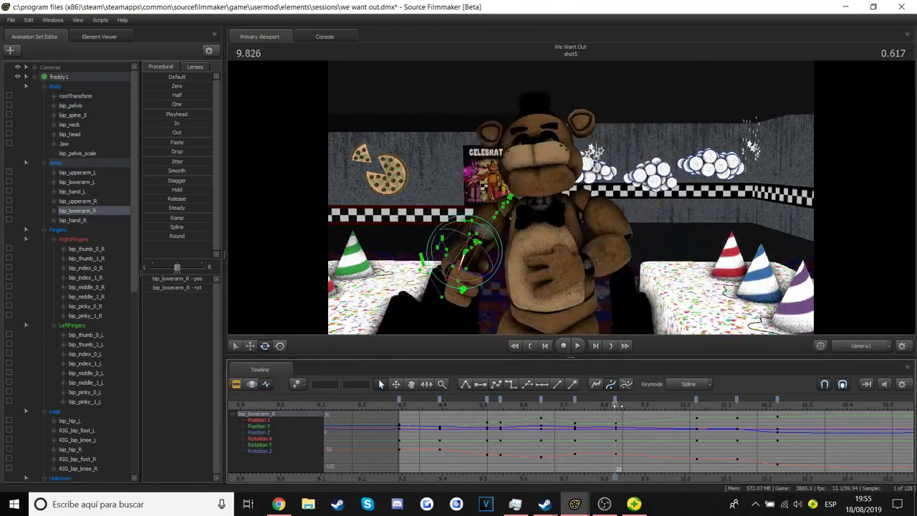
{"action": "left_click", "coordinate": [472, 175]}
{"action": "left_click", "coordinate": [629, 193]}
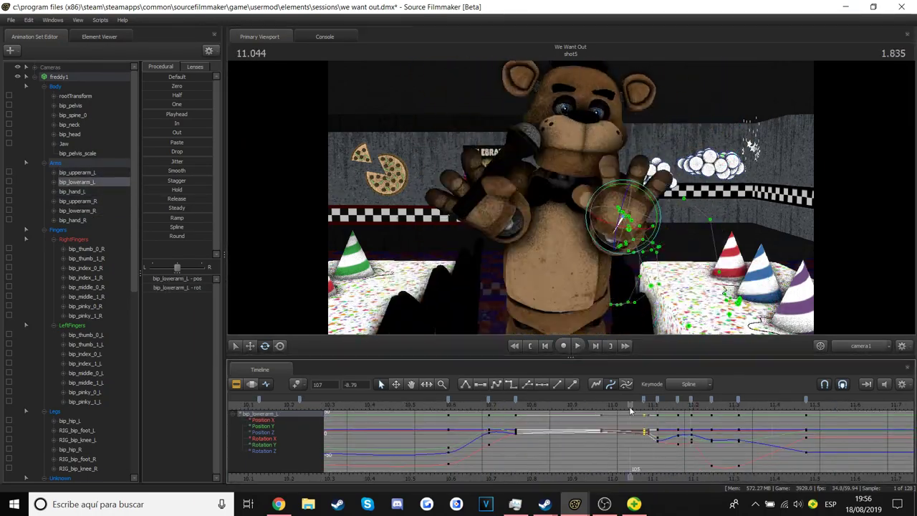
{"action": "left_click", "coordinate": [63, 138]}
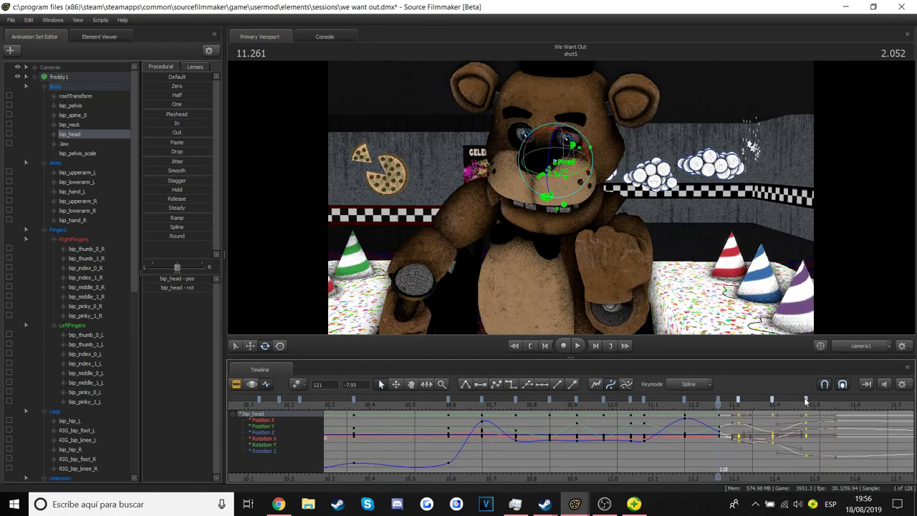
{"action": "left_click", "coordinate": [74, 148]}
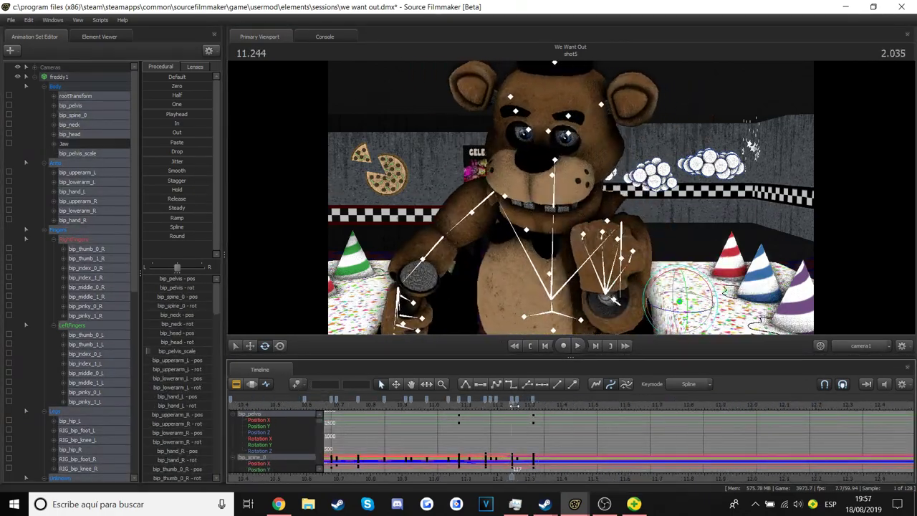
Key Freddy's pelvis, right middle finger and lower spine, scrubbing to check the sway
{"action": "left_click_drag", "start_coordinate": [514, 405], "coordinate": [566, 406]}
{"action": "left_click", "coordinate": [568, 293]}
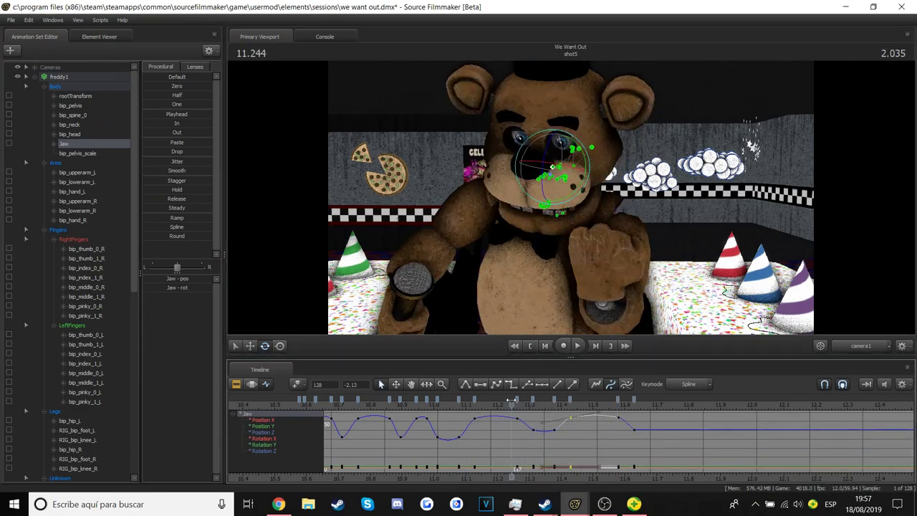
{"action": "left_click", "coordinate": [429, 275]}
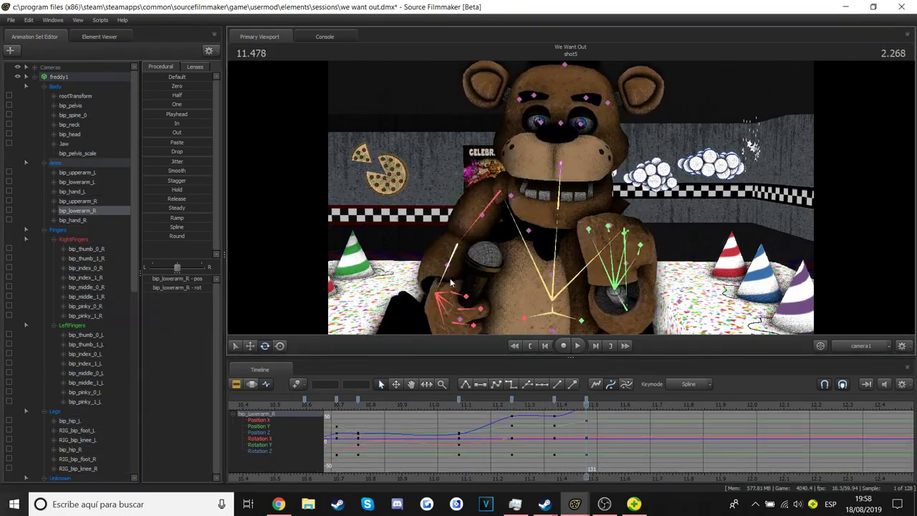
{"action": "left_click", "coordinate": [552, 286]}
{"action": "left_click", "coordinate": [532, 348]}
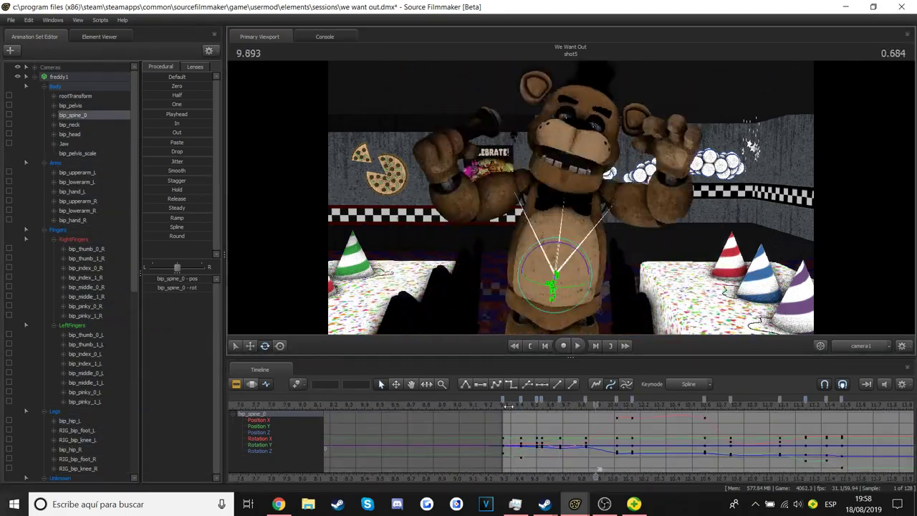
{"action": "left_click_drag", "start_coordinate": [601, 400], "coordinate": [648, 406]}
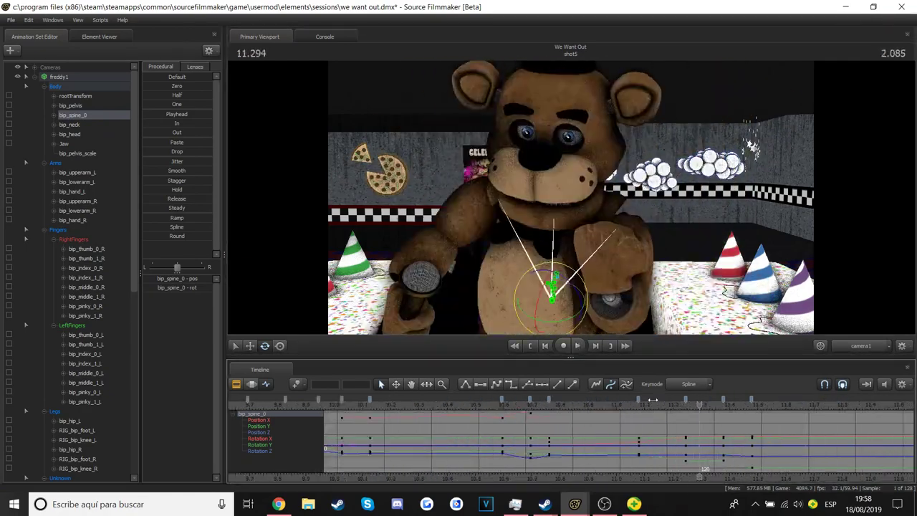
{"action": "left_click", "coordinate": [55, 86]}
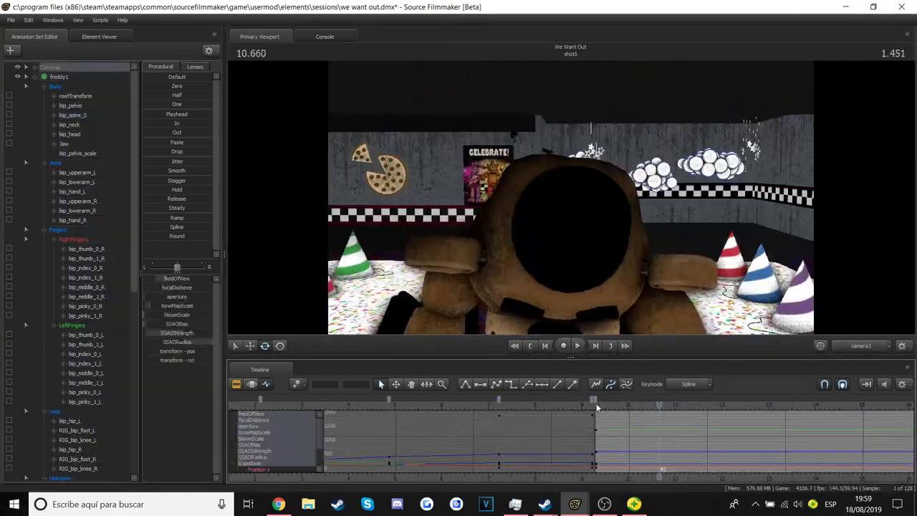
{"action": "left_click_drag", "start_coordinate": [530, 400], "coordinate": [608, 399]}
Re-pose Freddy's left hand at earlier and later frames of shot5
{"action": "key", "text": "space"}
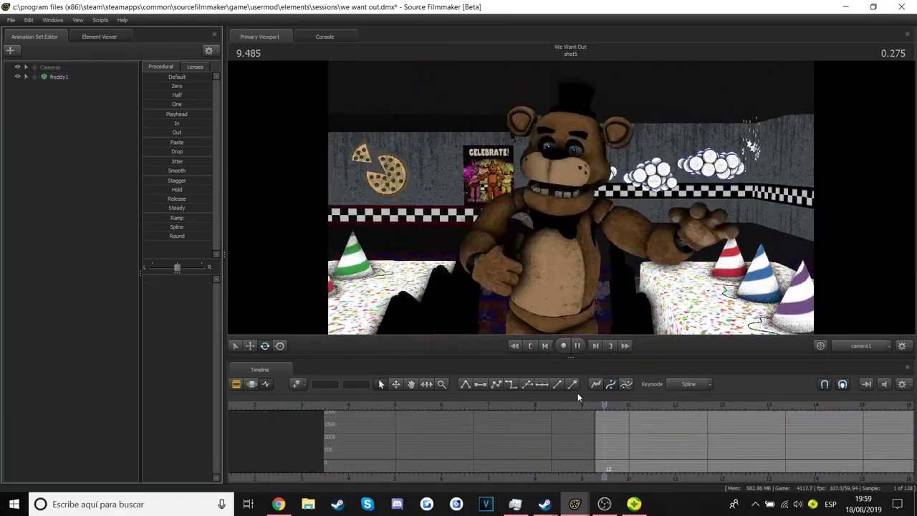
{"action": "key", "text": "space"}
{"action": "left_click", "coordinate": [72, 191]}
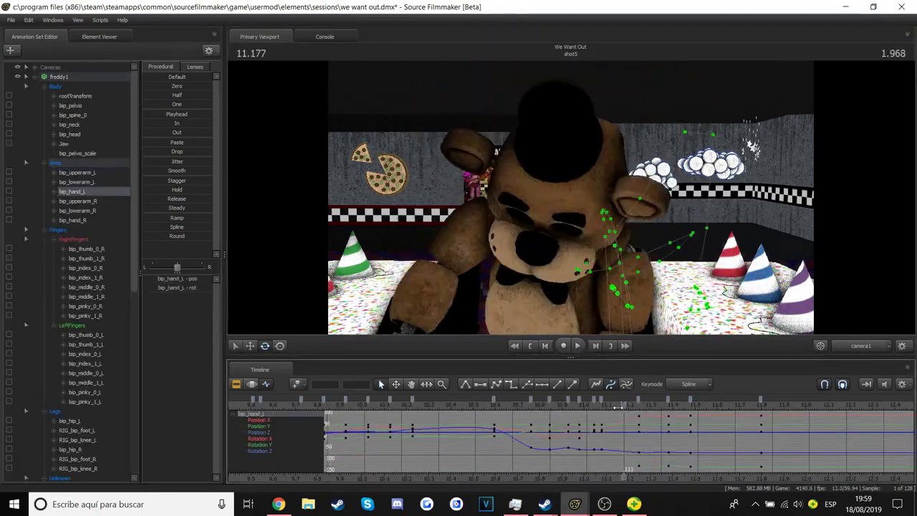
{"action": "scroll", "coordinate": [495, 402], "scroll_direction": "down", "scroll_amount": 3}
{"action": "left_click_drag", "start_coordinate": [391, 402], "coordinate": [313, 404]}
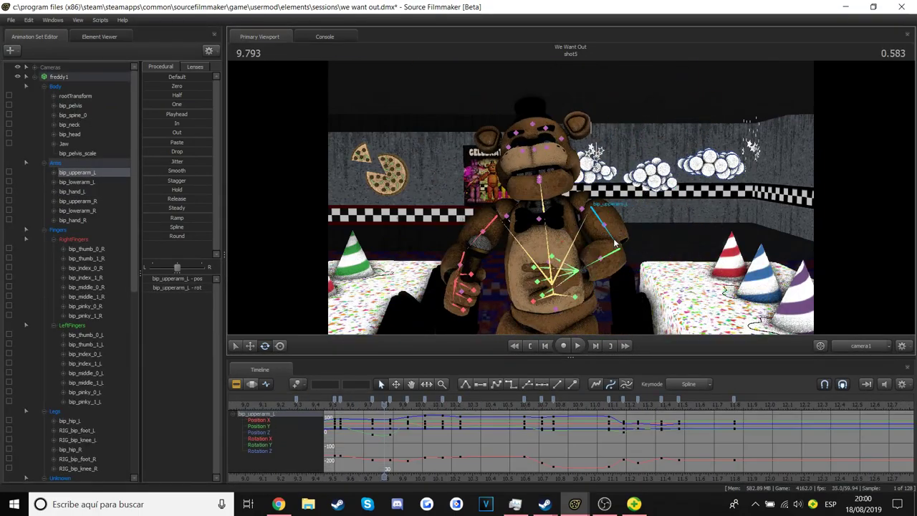
{"action": "scroll", "coordinate": [298, 414], "scroll_direction": "up", "scroll_amount": 3}
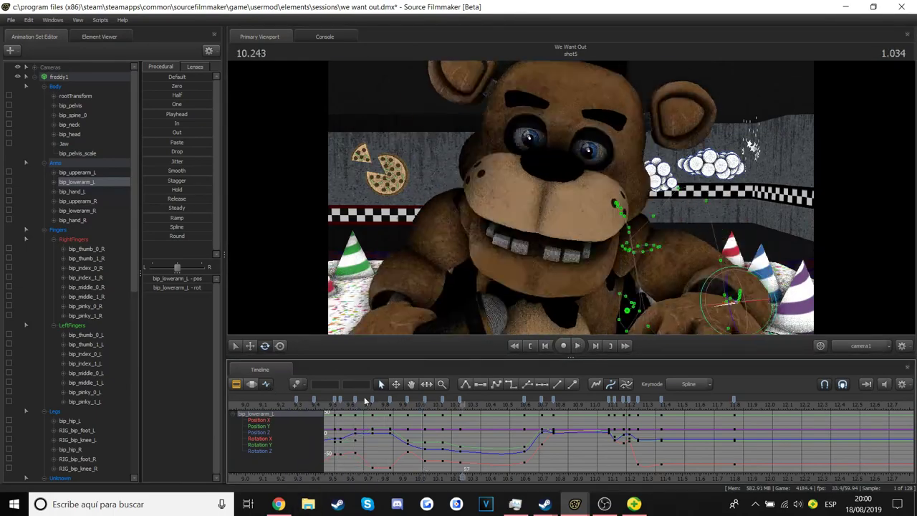
{"action": "mouse_move", "coordinate": [364, 396]}
{"action": "left_mouse_down"}
{"action": "mouse_move", "coordinate": [389, 406]}
{"action": "mouse_move", "coordinate": [472, 402]}
{"action": "left_mouse_up"}
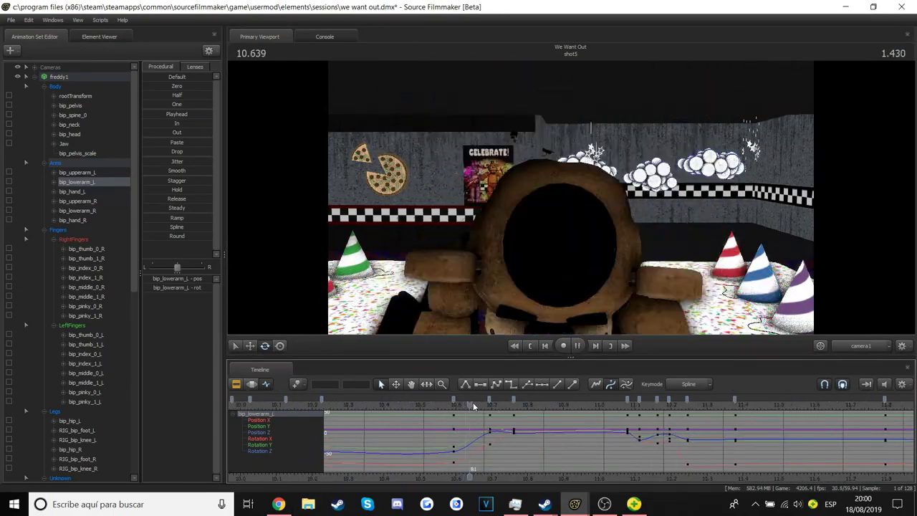
{"action": "left_click", "coordinate": [657, 253]}
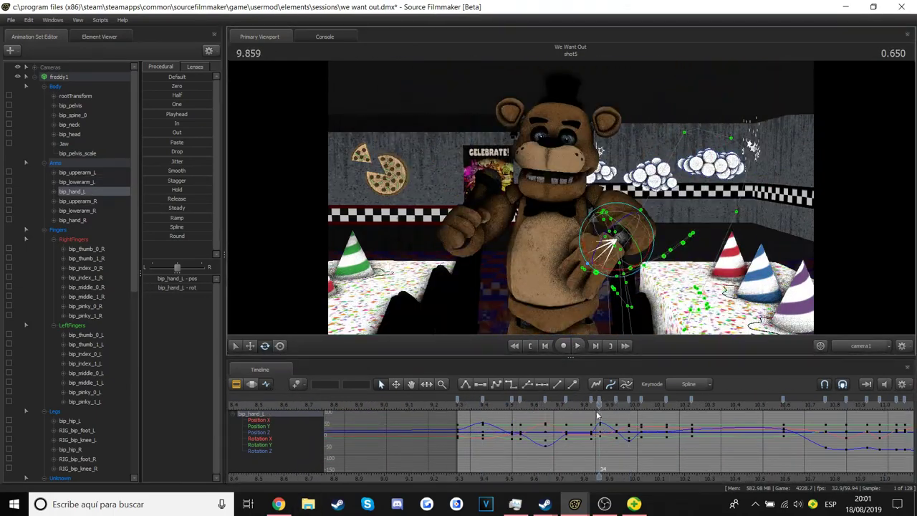
{"action": "left_click_drag", "start_coordinate": [552, 422], "coordinate": [726, 398]}
Play back the hand gesture, switching between shot overview and animation curves, then select the pelvis and camera channels
{"action": "key", "text": "space"}
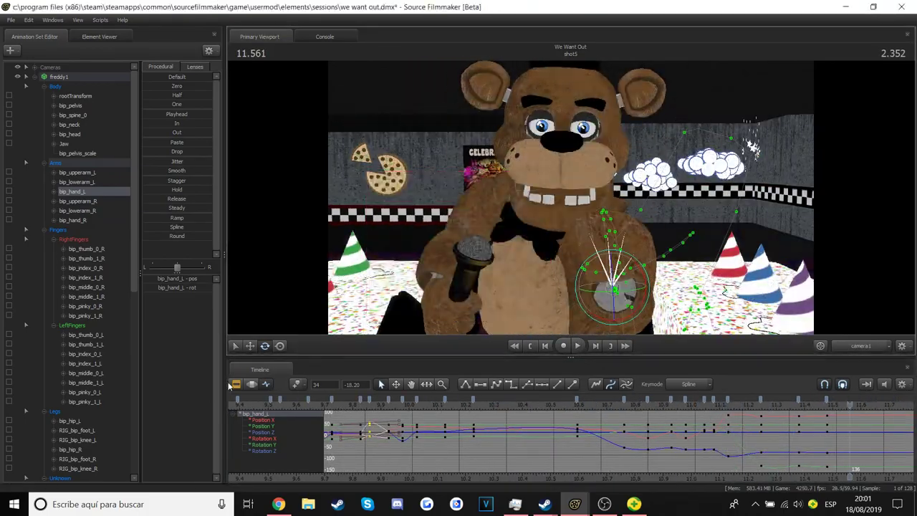
{"action": "key", "text": "F2"}
{"action": "key", "text": "F4"}
{"action": "key", "text": "space"}
{"action": "key", "text": "Up"}
{"action": "key", "text": "space"}
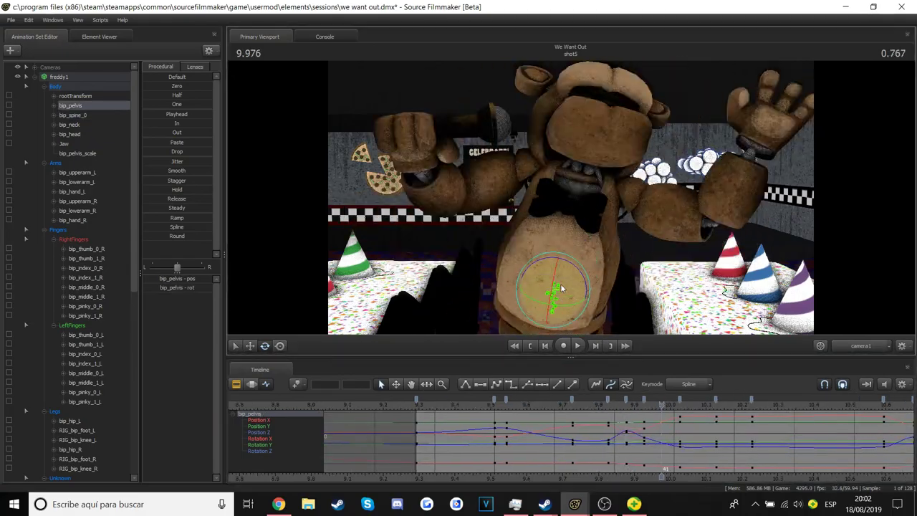
{"action": "key", "text": "Up"}
{"action": "key", "text": "Up"}
{"action": "key", "text": "Up"}
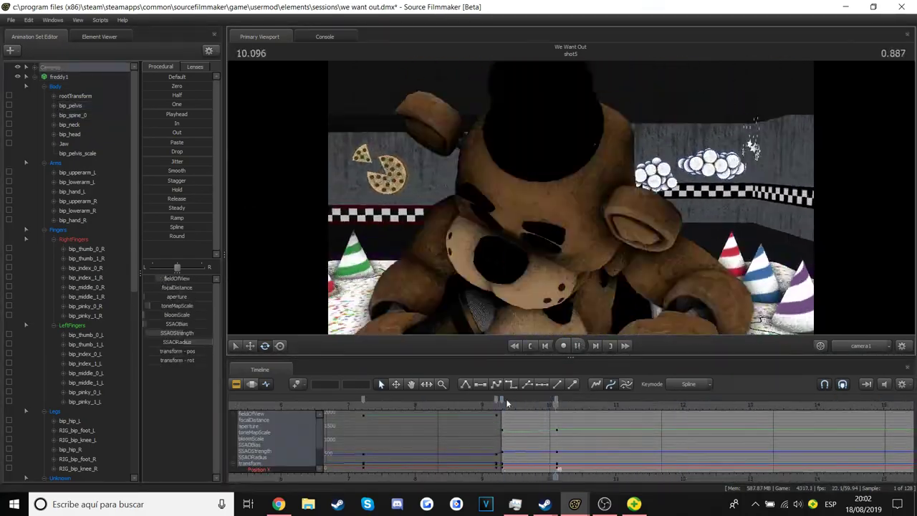
Key Freddy's right eyebrow and play through the brow animation
{"action": "left_click", "coordinate": [535, 404]}
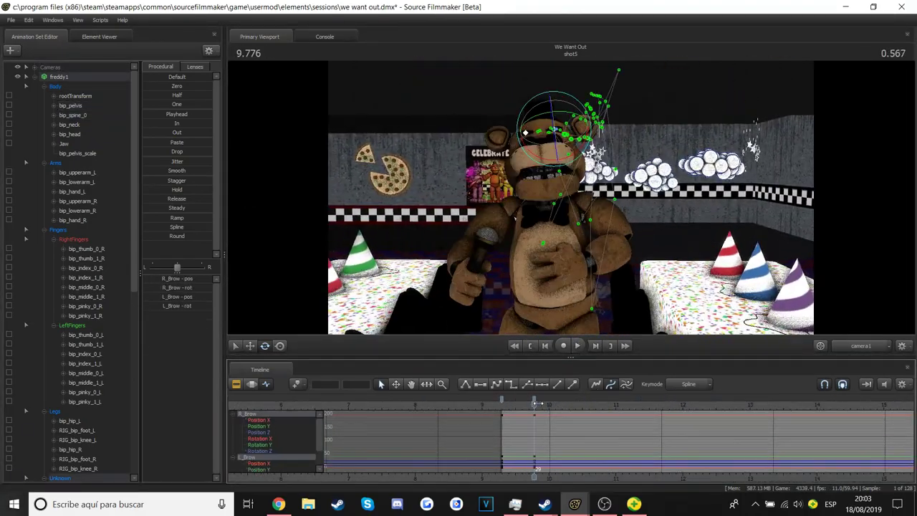
{"action": "left_click", "coordinate": [530, 136]}
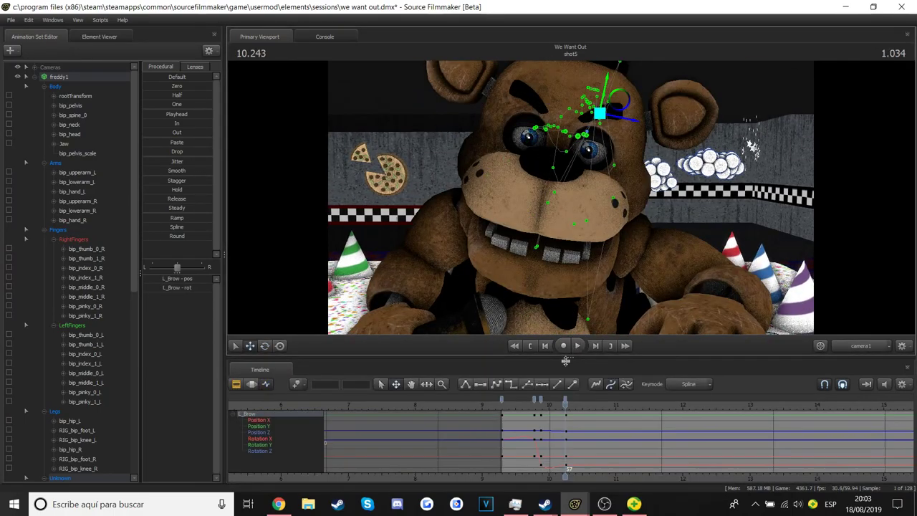
{"action": "left_click", "coordinate": [566, 405]}
{"action": "key", "text": "space"}
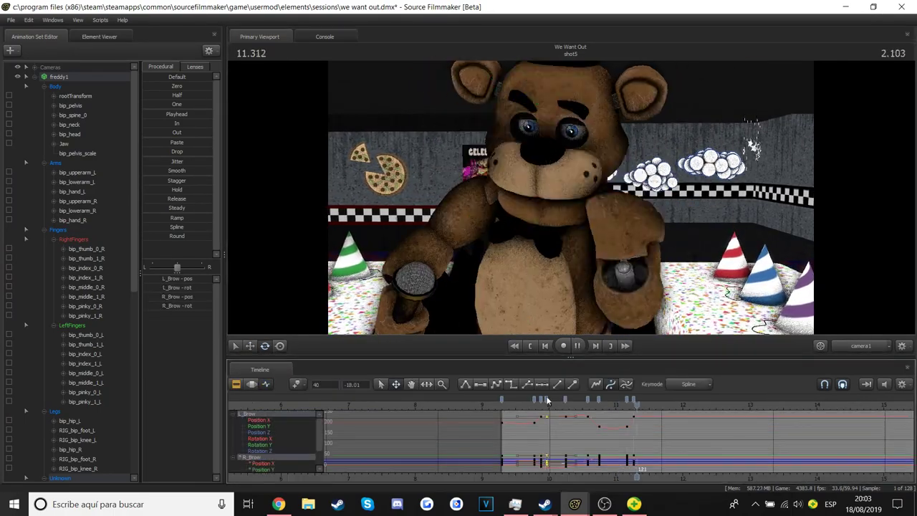
{"action": "left_click", "coordinate": [539, 403]}
{"action": "key", "text": "space"}
{"action": "scroll", "coordinate": [533, 405], "scroll_direction": "up", "scroll_amount": 2}
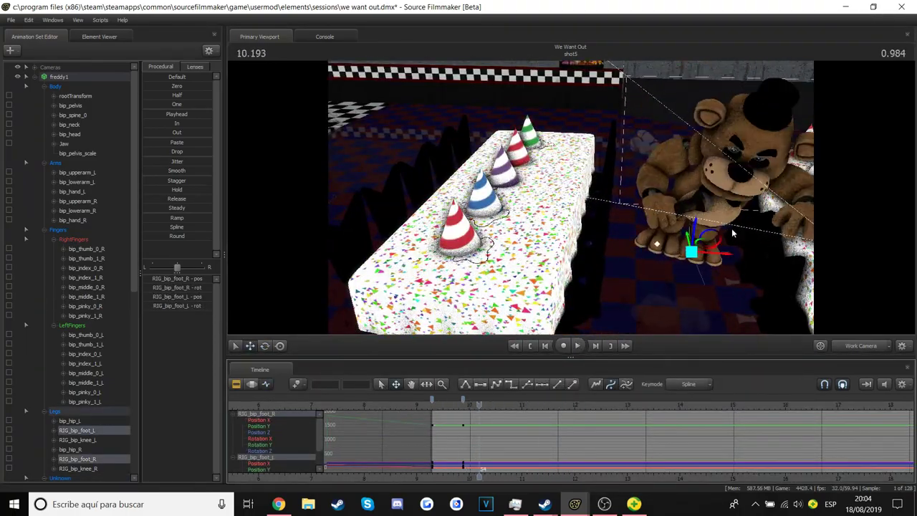
Scrub shot5 to check the blinks and open the eyelid key options
{"action": "key", "text": "space"}
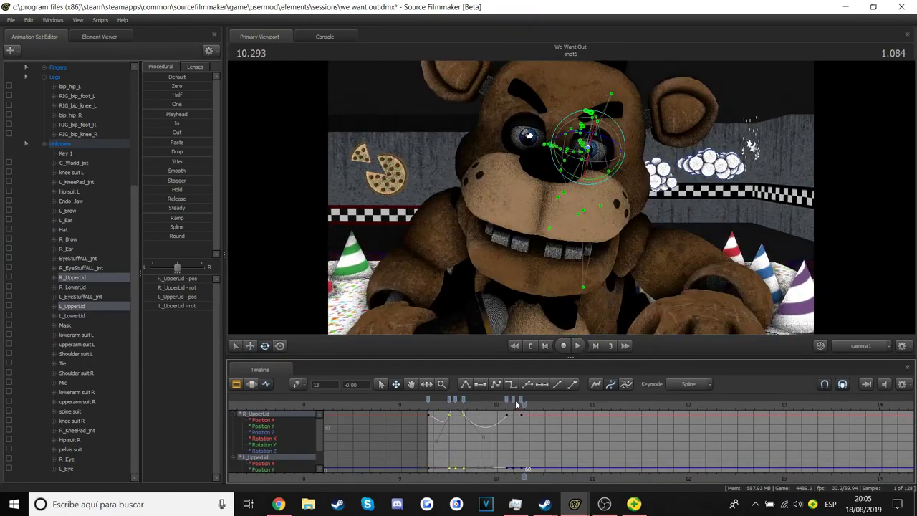
{"action": "left_click_drag", "start_coordinate": [464, 399], "coordinate": [591, 400]}
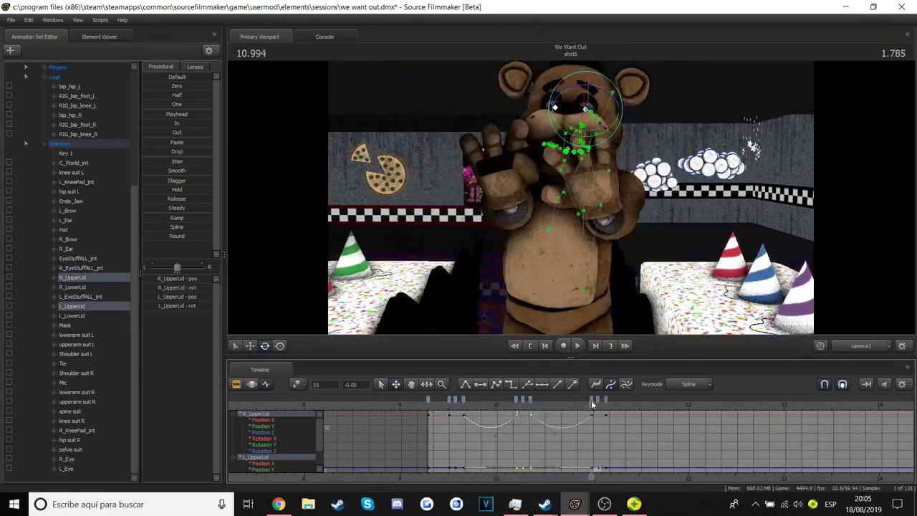
{"action": "right_click", "coordinate": [595, 399]}
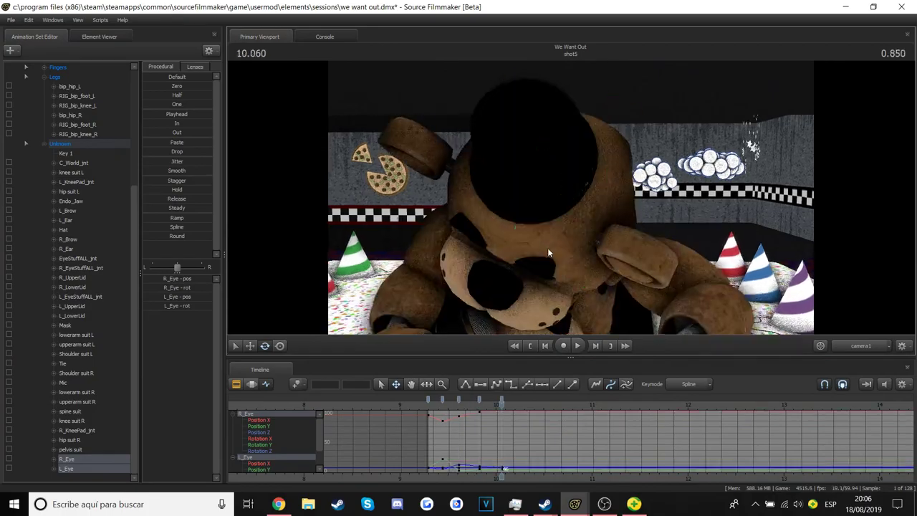
Switch the timeline to the shot overview and scrub back to an earlier frame
{"action": "key", "text": "F3"}
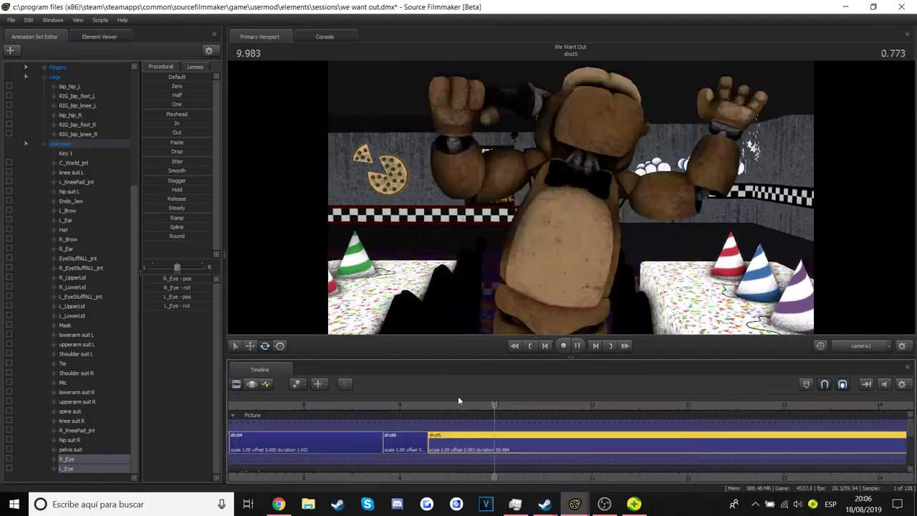
{"action": "left_click_drag", "start_coordinate": [457, 396], "coordinate": [472, 394]}
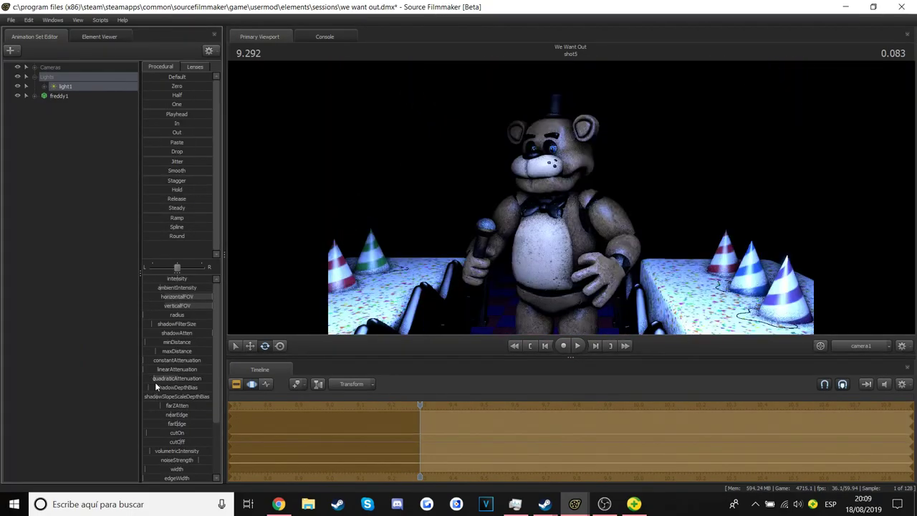
Deselect light1 and disable shadows on light3
{"action": "left_click", "coordinate": [110, 180]}
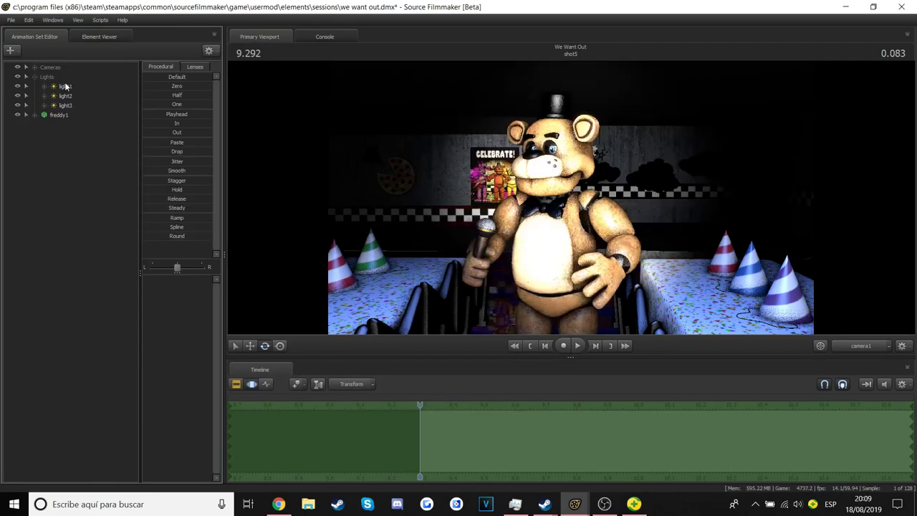
{"action": "right_click", "coordinate": [79, 107]}
{"action": "left_click", "coordinate": [124, 232]}
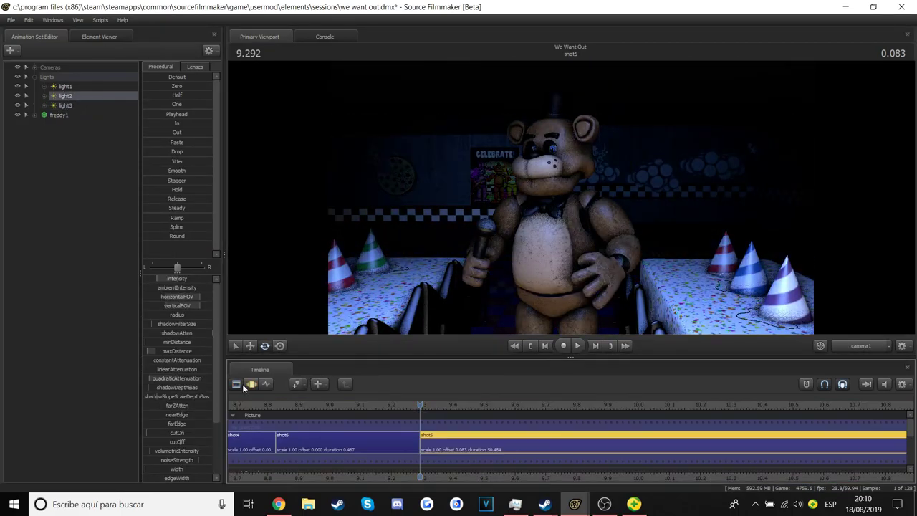